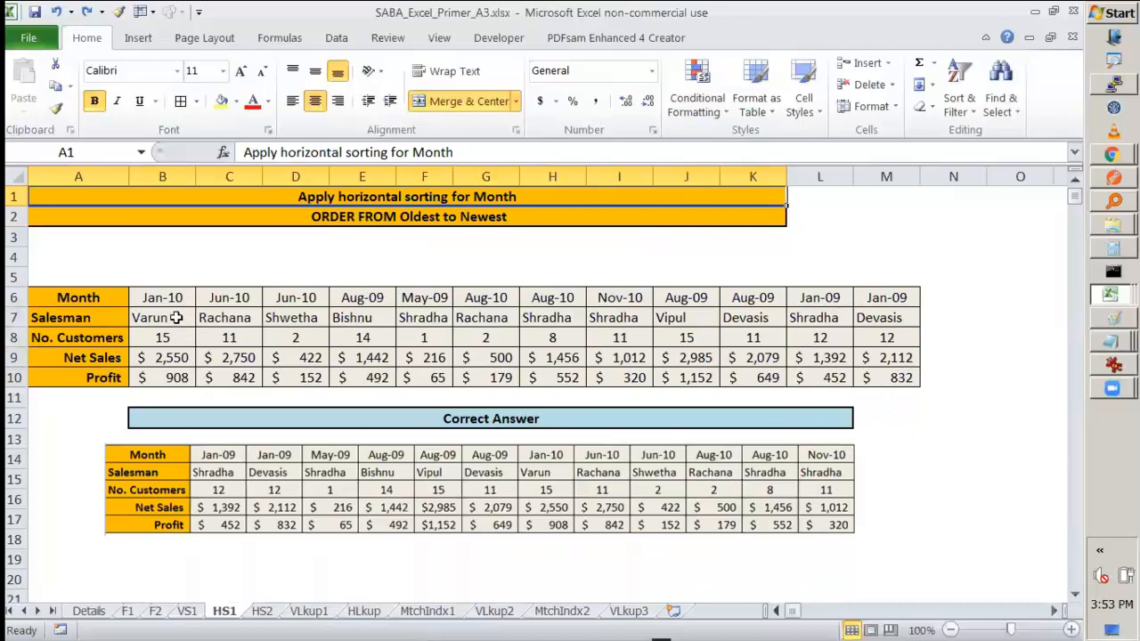
left_click(899, 378)
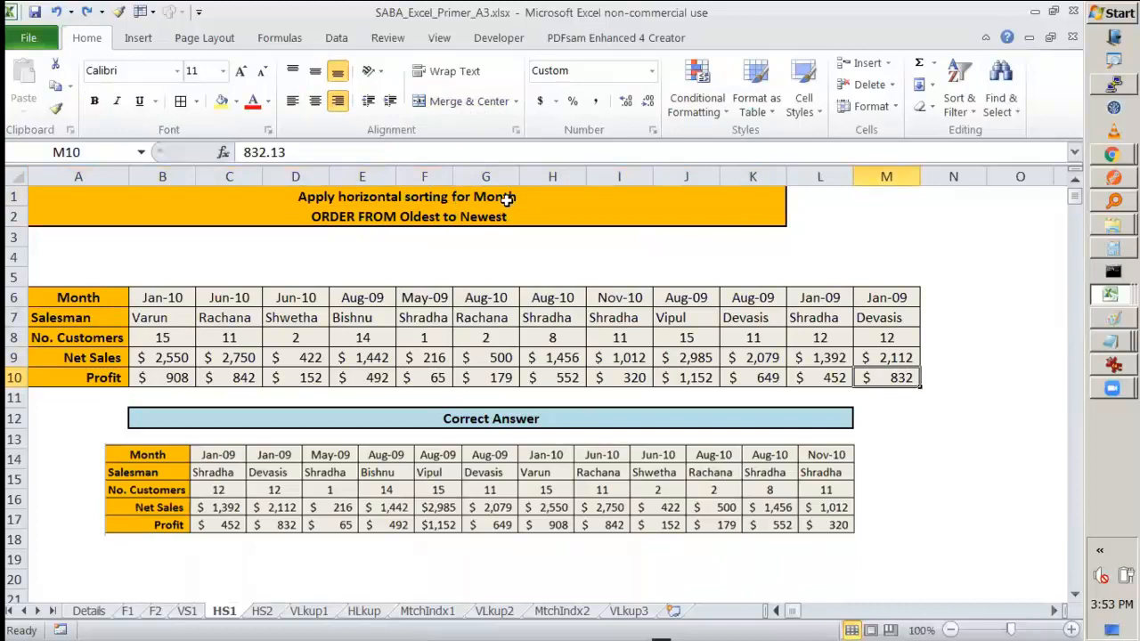
left_click_drag(116, 299, 877, 292)
left_click(339, 343)
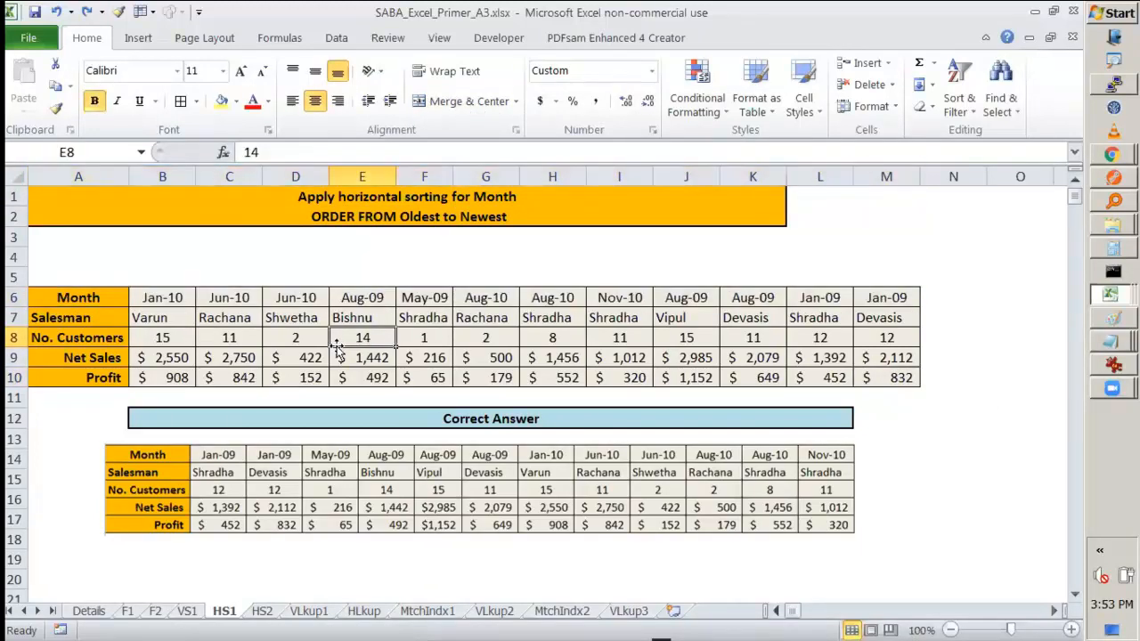
left_click(153, 300)
left_click(245, 302)
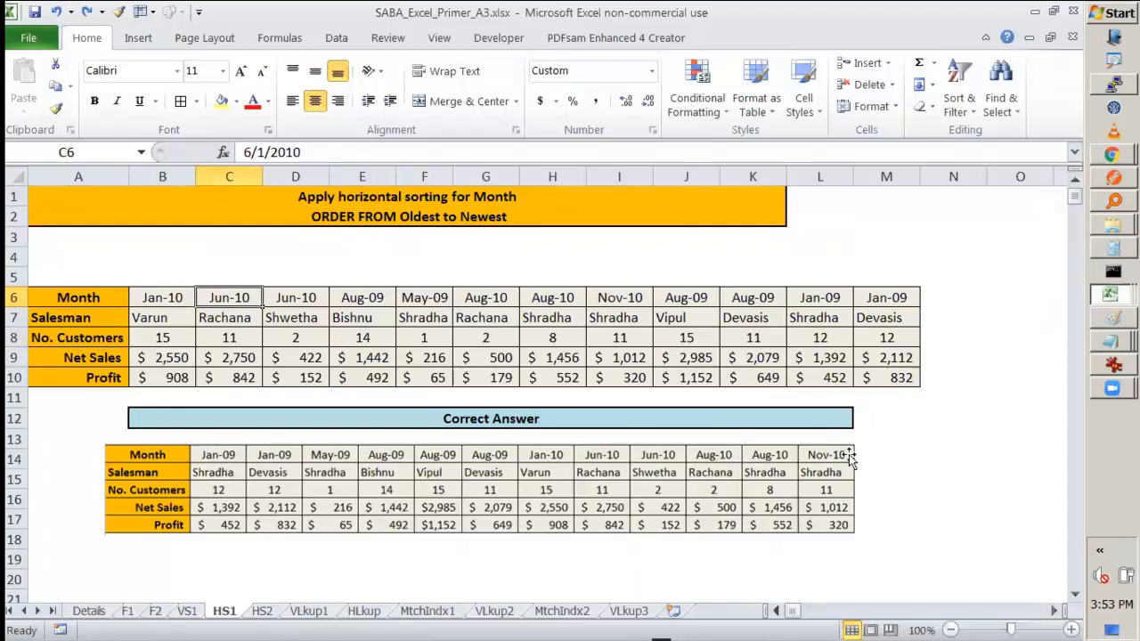
- Try adding filter drop-downs to the table range A6:M10, and undo the filter
left_click(118, 297)
left_click_drag(118, 297, 886, 356)
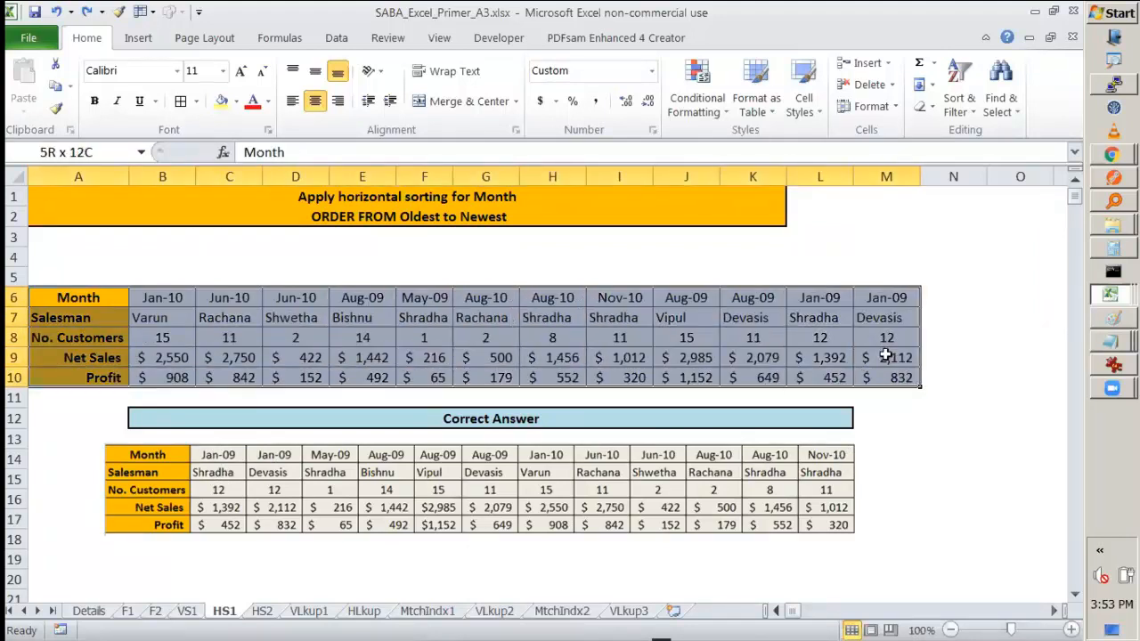
left_click(958, 89)
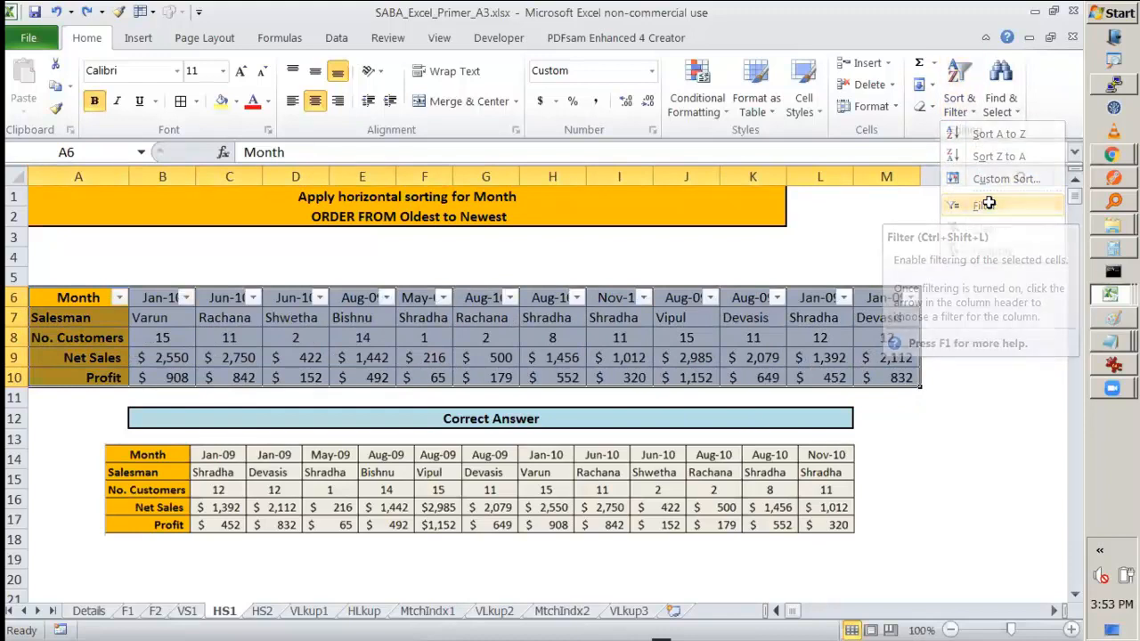
left_click(985, 206)
left_click(186, 297)
key("Escape")
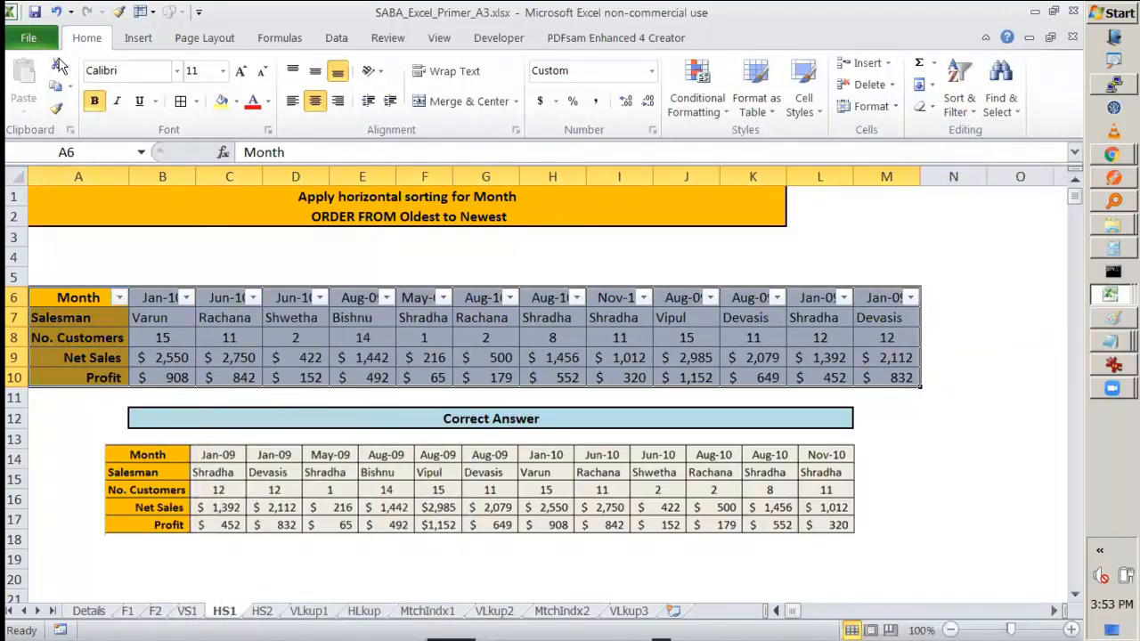
left_click(55, 12)
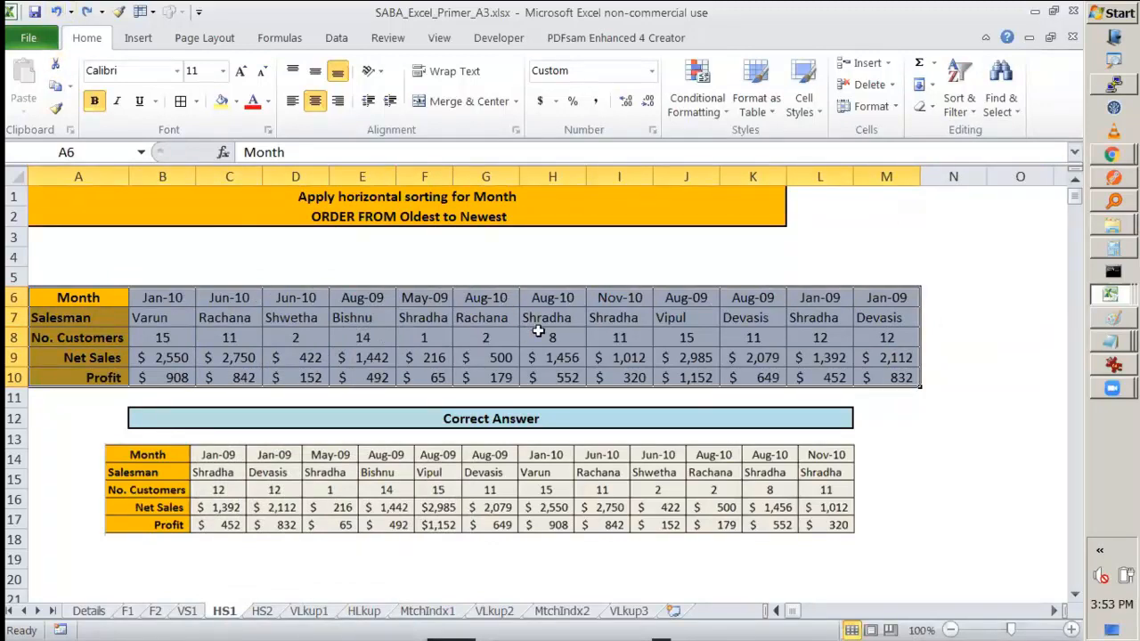
- Start a custom sort on the table A6:M10 and set its orientation to sort left to right
left_click(958, 89)
left_click(979, 179)
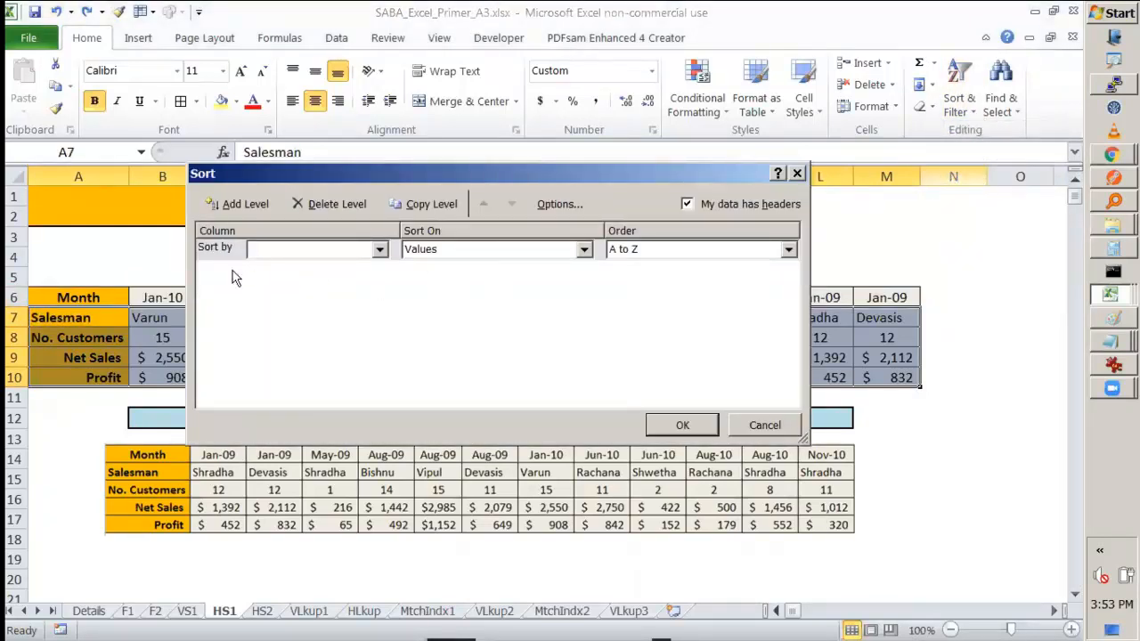
left_click_drag(441, 170, 631, 143)
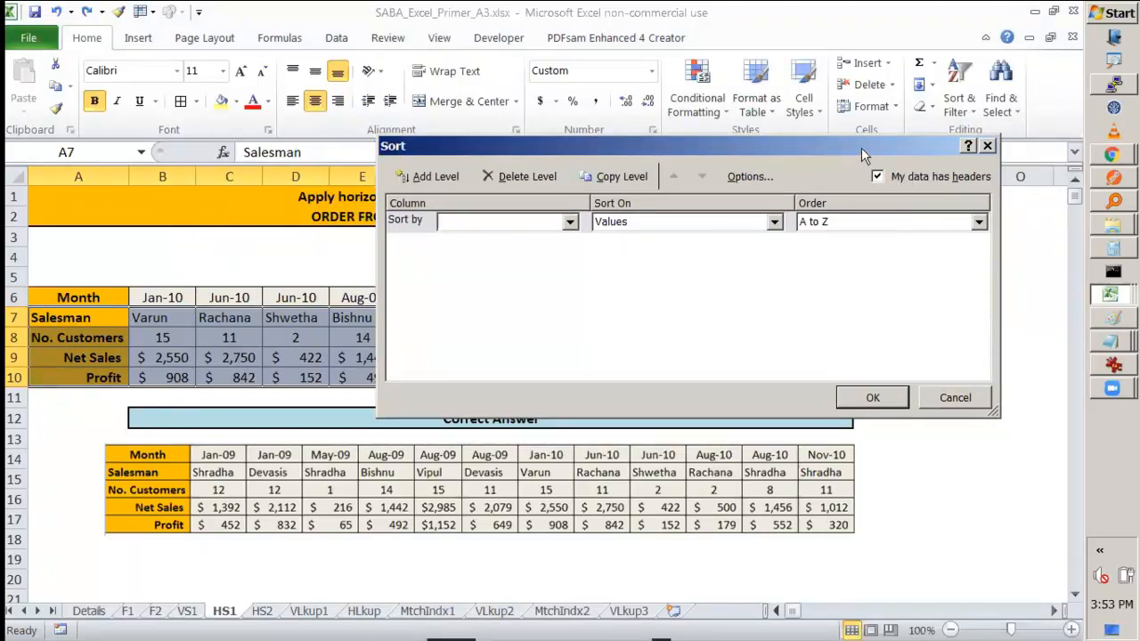
left_click_drag(860, 146, 790, 377)
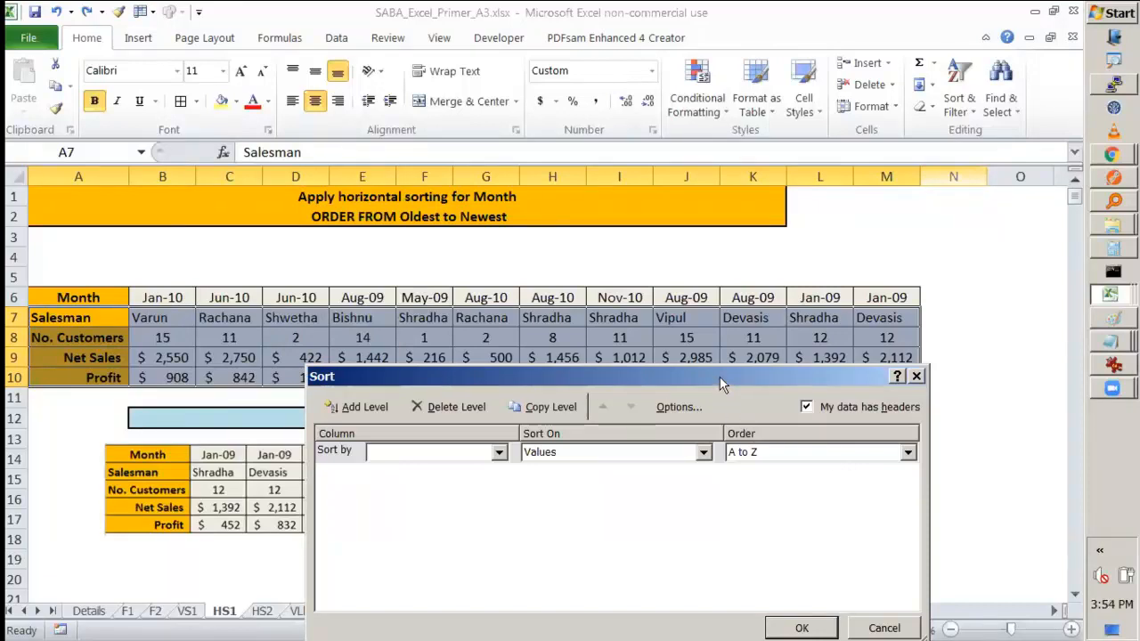
left_click_drag(721, 383, 683, 359)
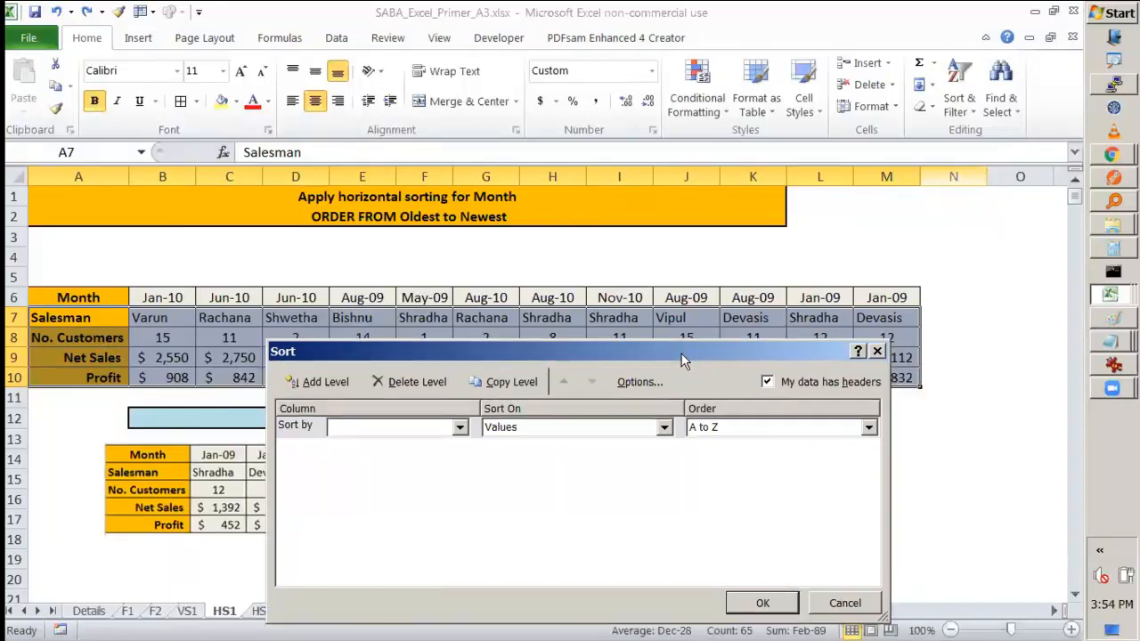
left_click(635, 383)
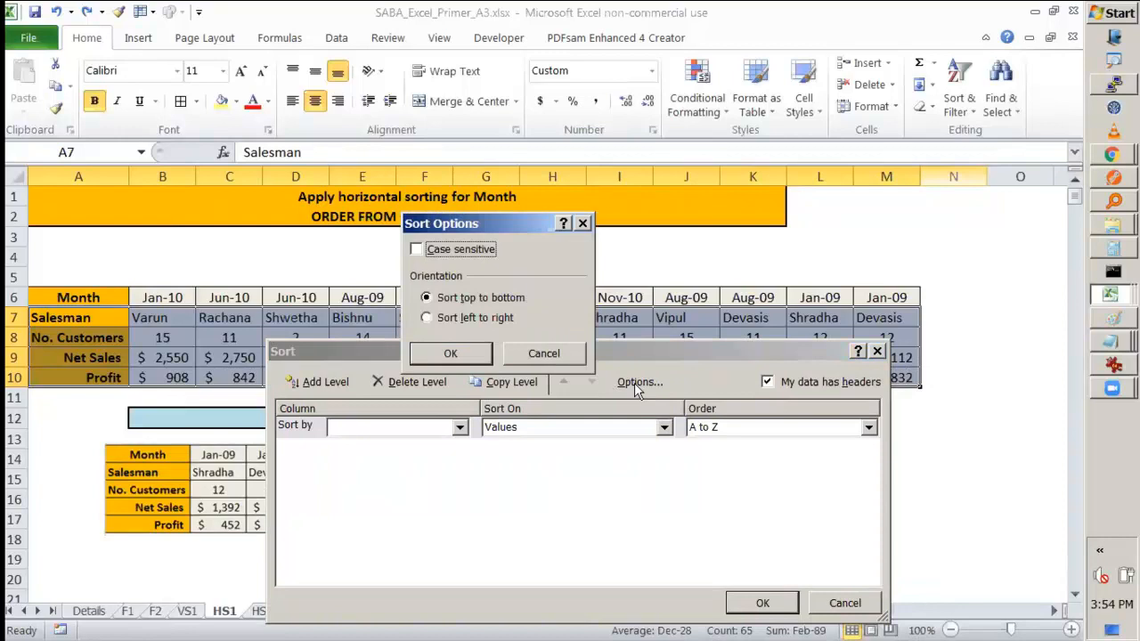
left_click(437, 322)
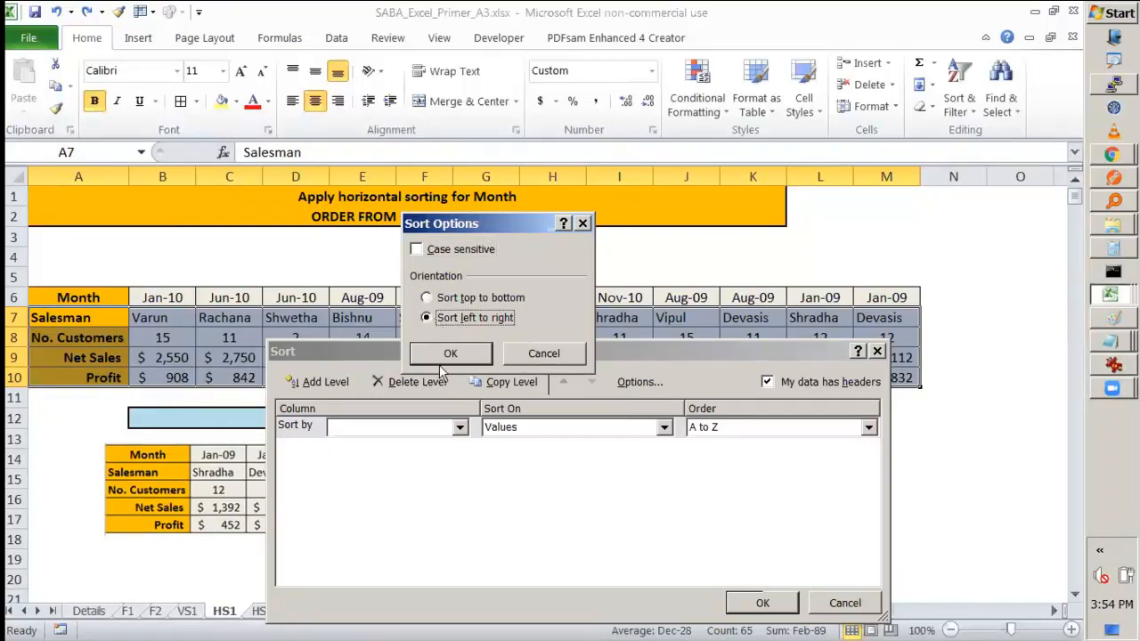
left_click(450, 354)
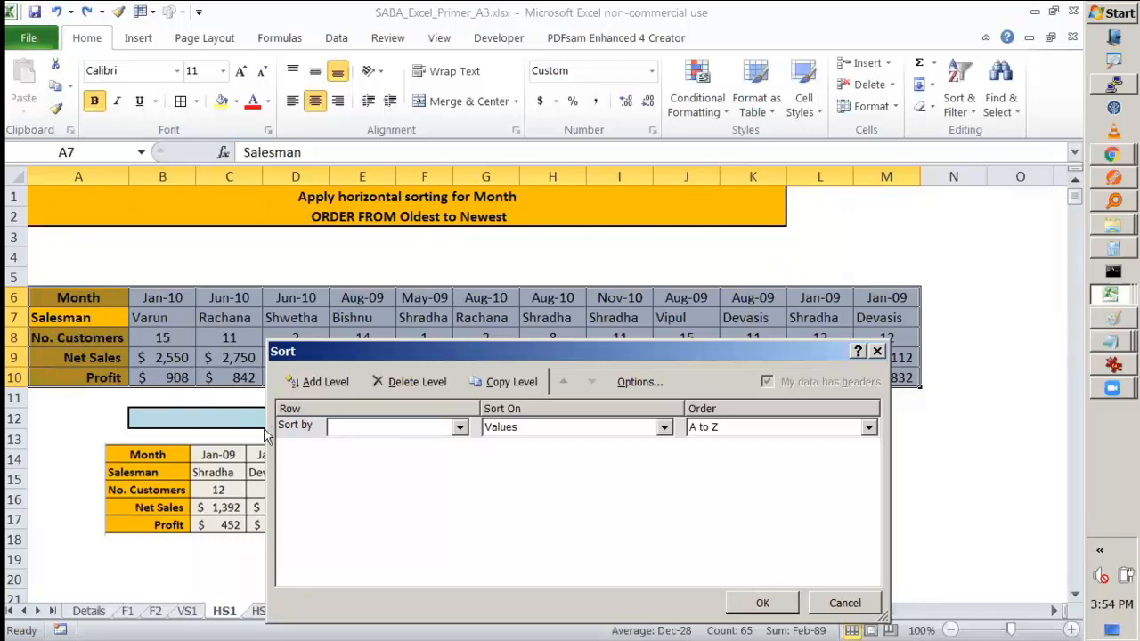
- Try sorting A6:M10, label column included, by Row 6 from oldest to newest, and undo the sort
left_click(441, 432)
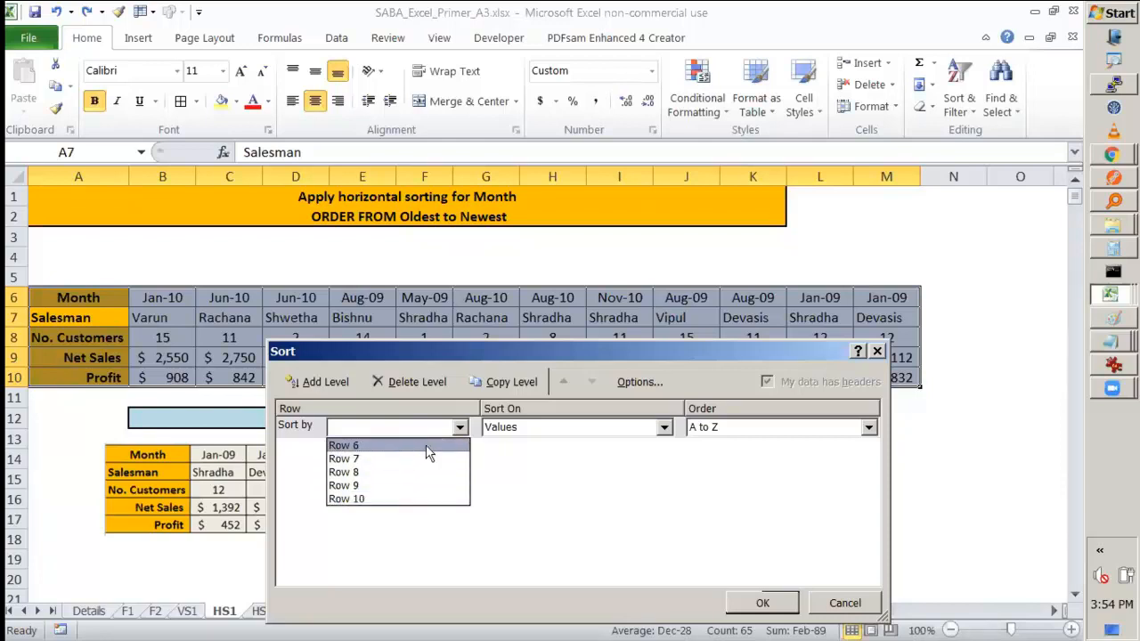
left_click(427, 448)
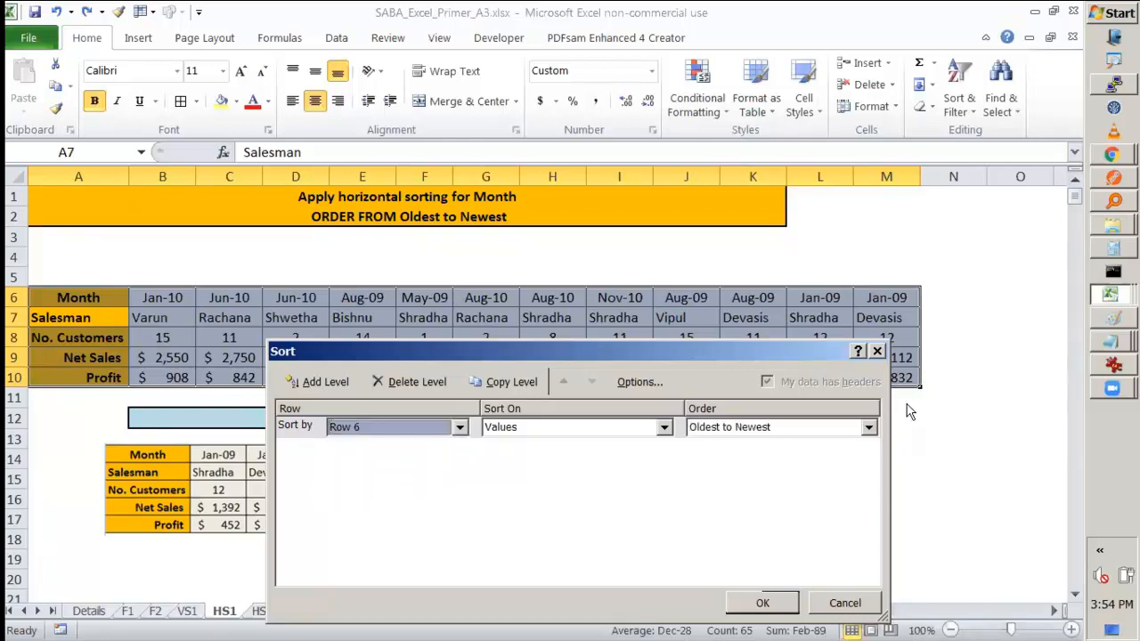
left_click_drag(779, 349, 878, 155)
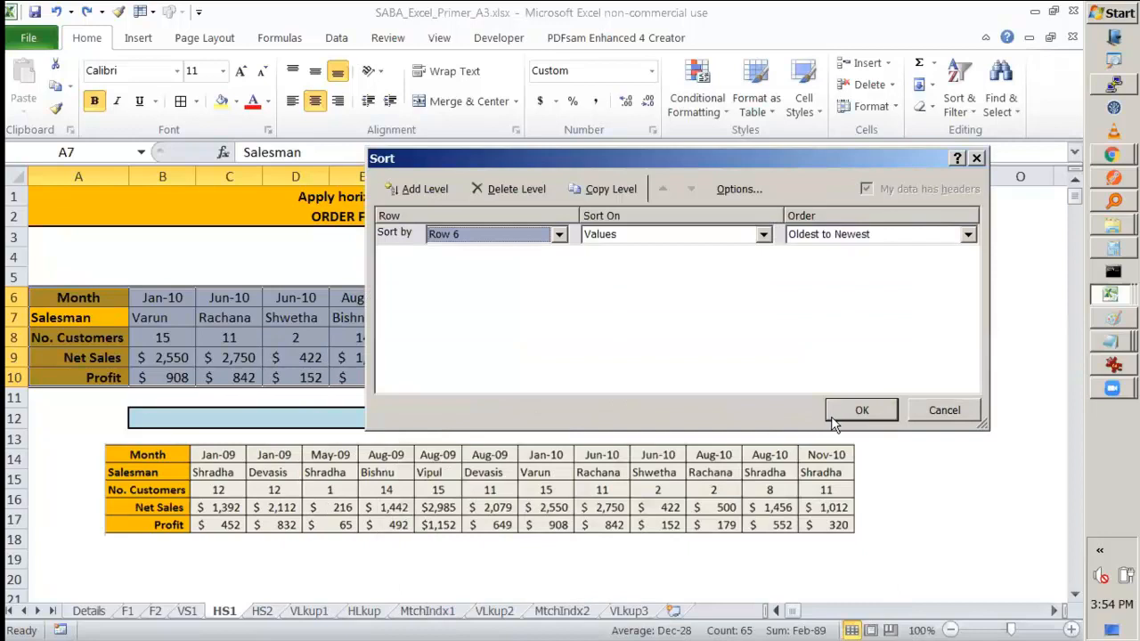
left_click(860, 411)
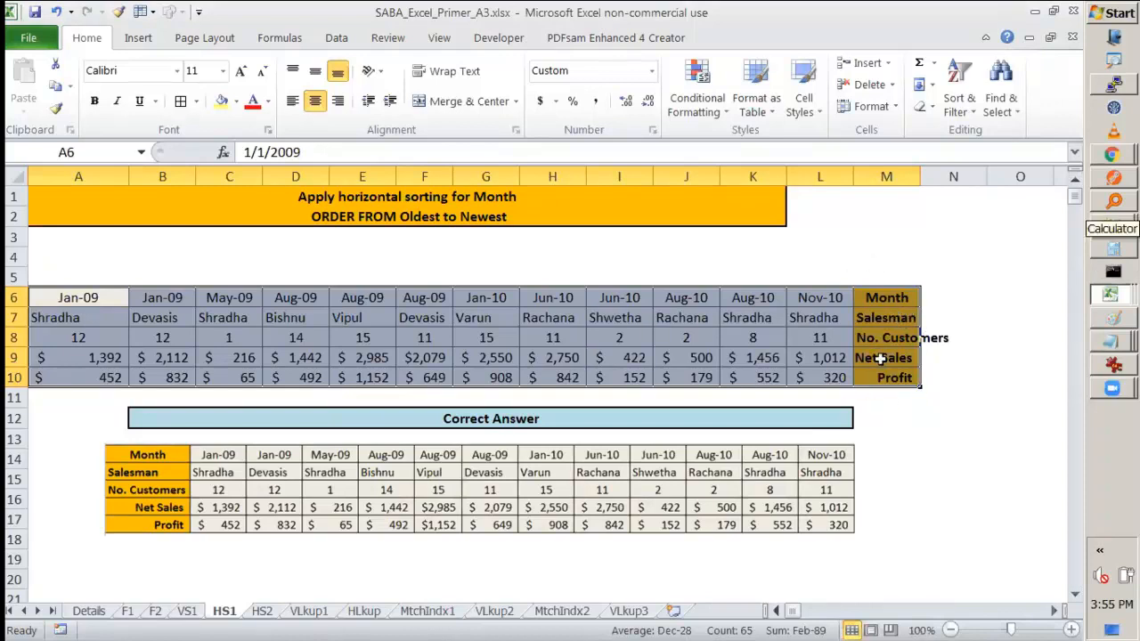
left_click(56, 11)
- Open a custom sort for B6:M10 only, leaving out the label column, with the left-to-right orientation
left_click(670, 365)
left_click(176, 303)
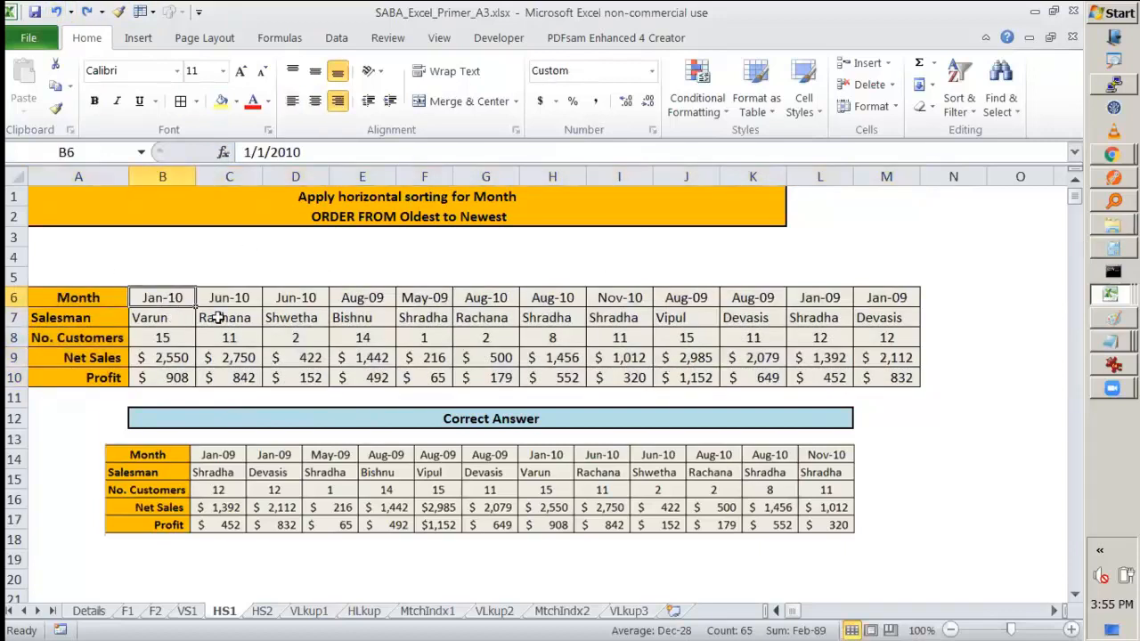
left_click(876, 368, "shift")
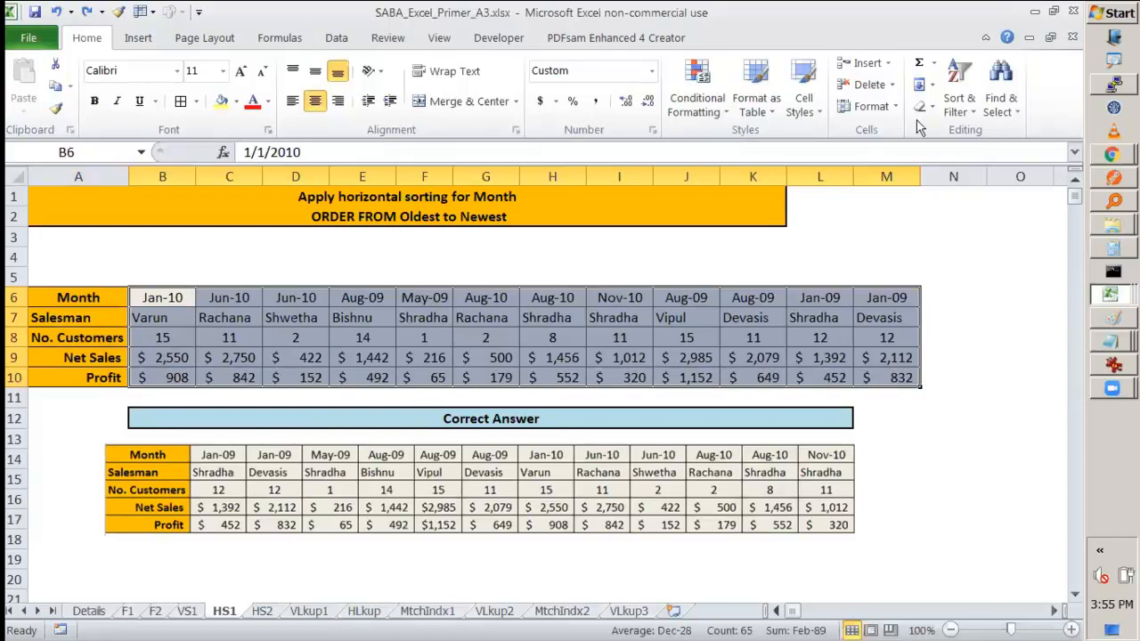
left_click_drag(156, 297, 883, 376)
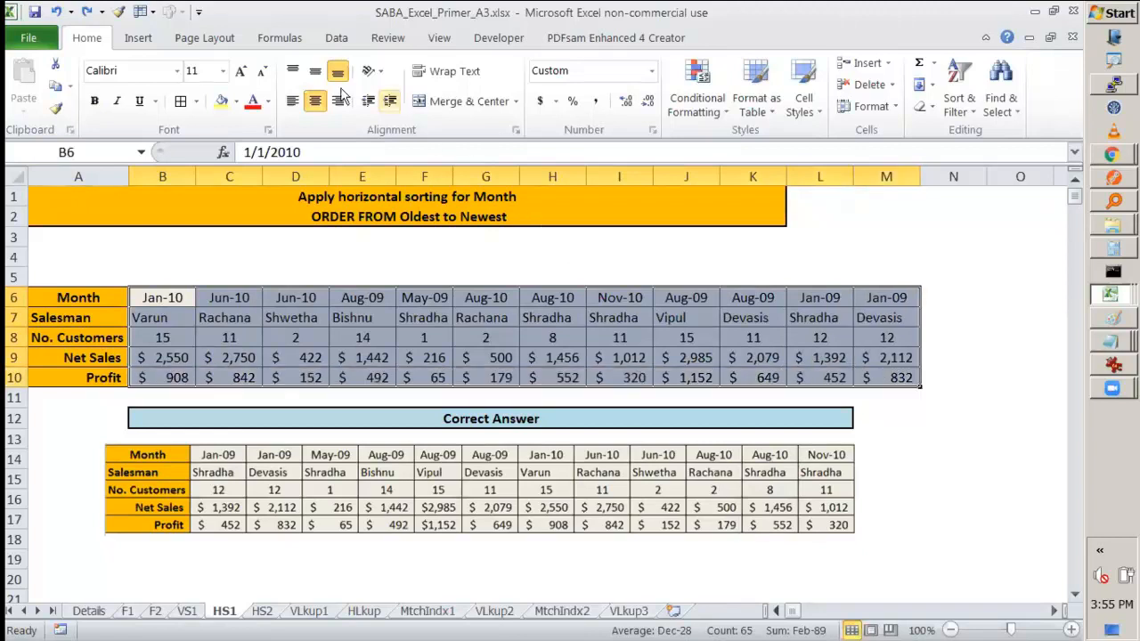
left_click(965, 109)
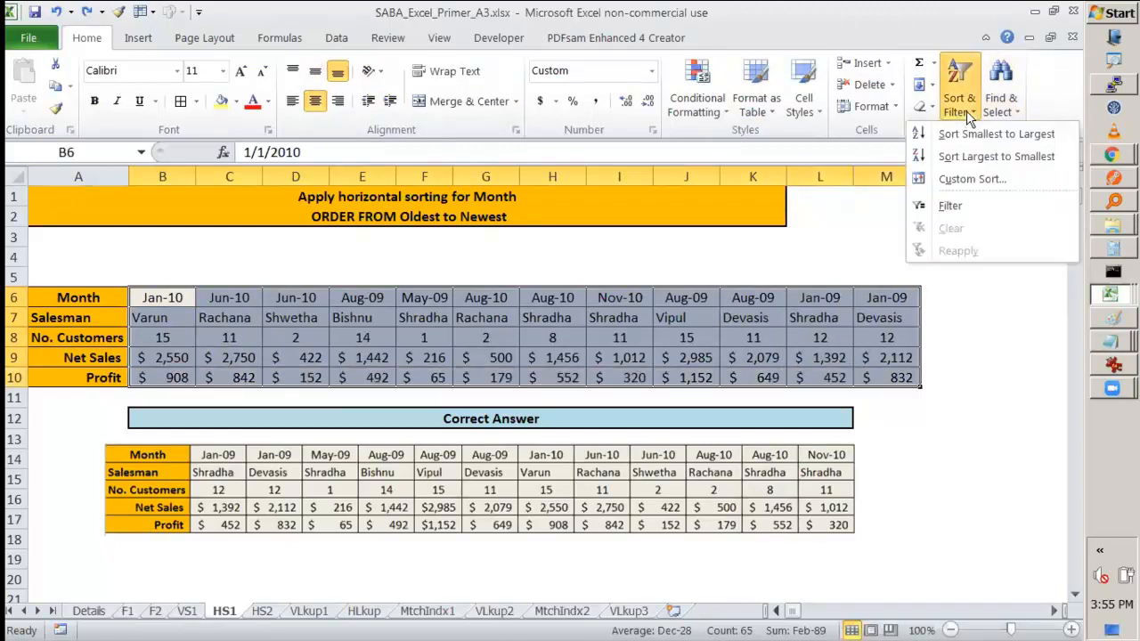
left_click(968, 177)
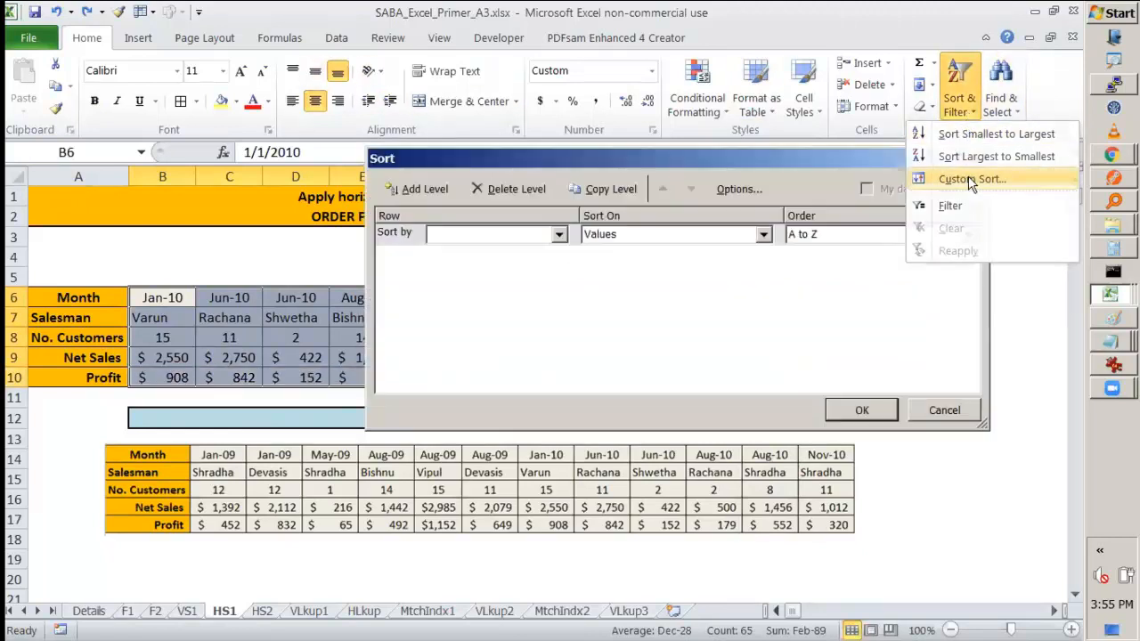
left_click(739, 189)
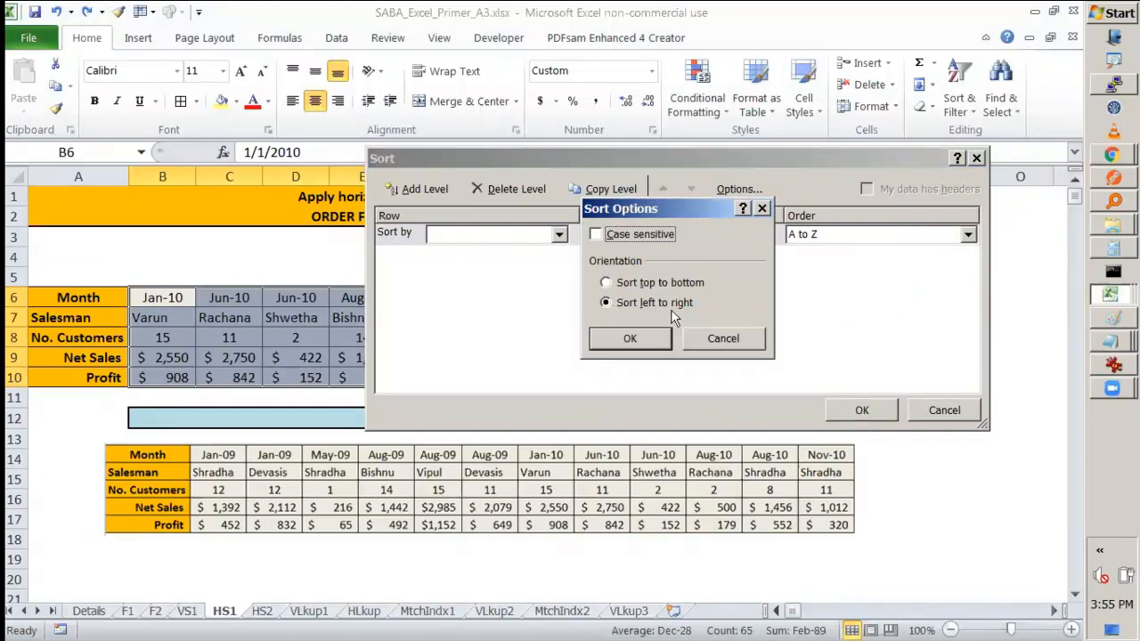
left_click(661, 343)
- Sort the range B6:M10 by the values in Row 6 from oldest to newest
left_click(559, 234)
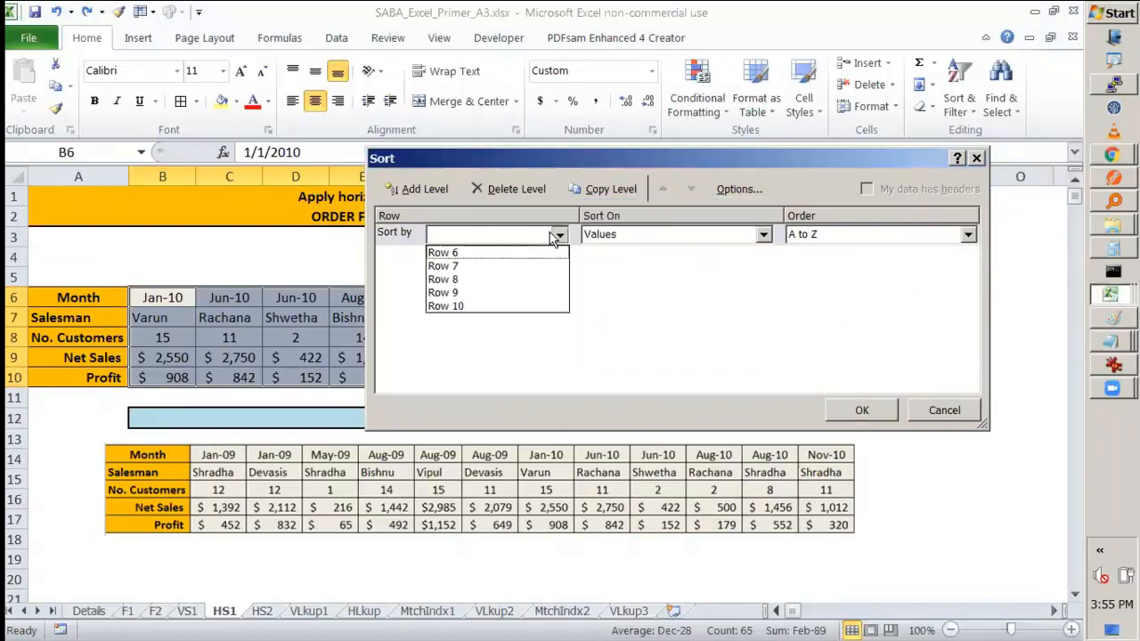
left_click(452, 253)
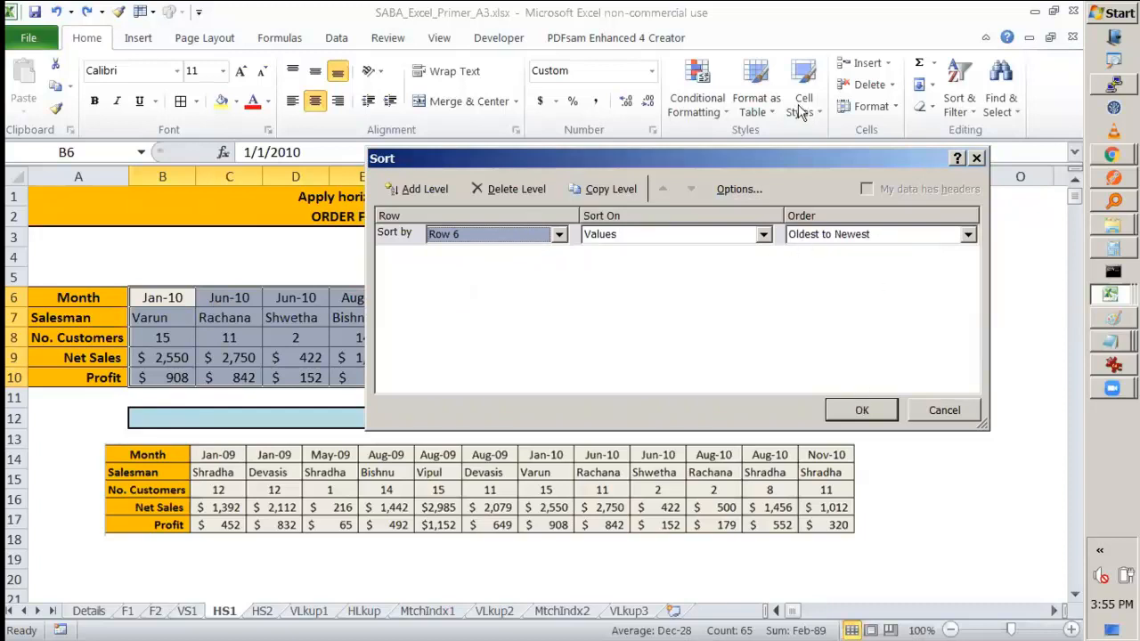
left_click_drag(791, 158, 788, 77)
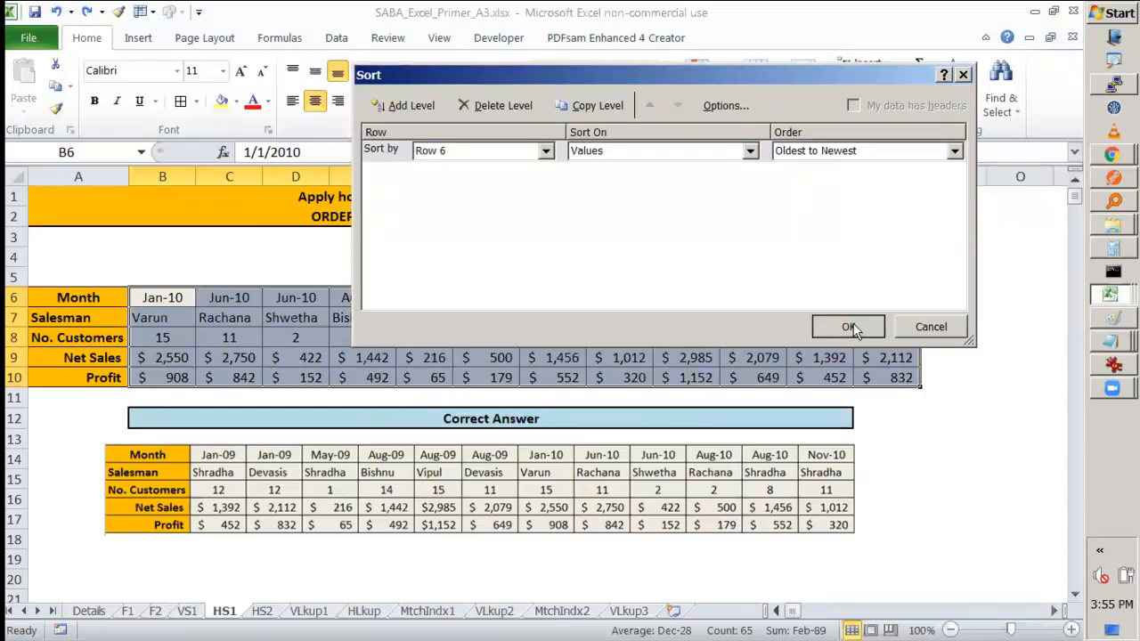
left_click(857, 328)
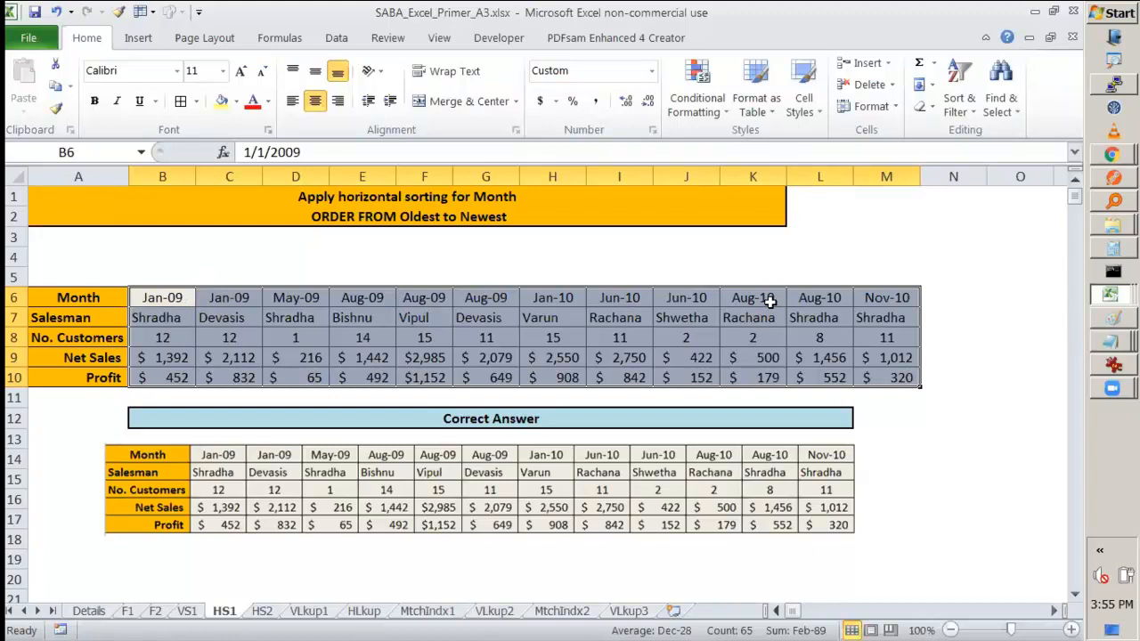
- Undo and redo the Month sort twice to compare the original and sorted column order
left_click(56, 13)
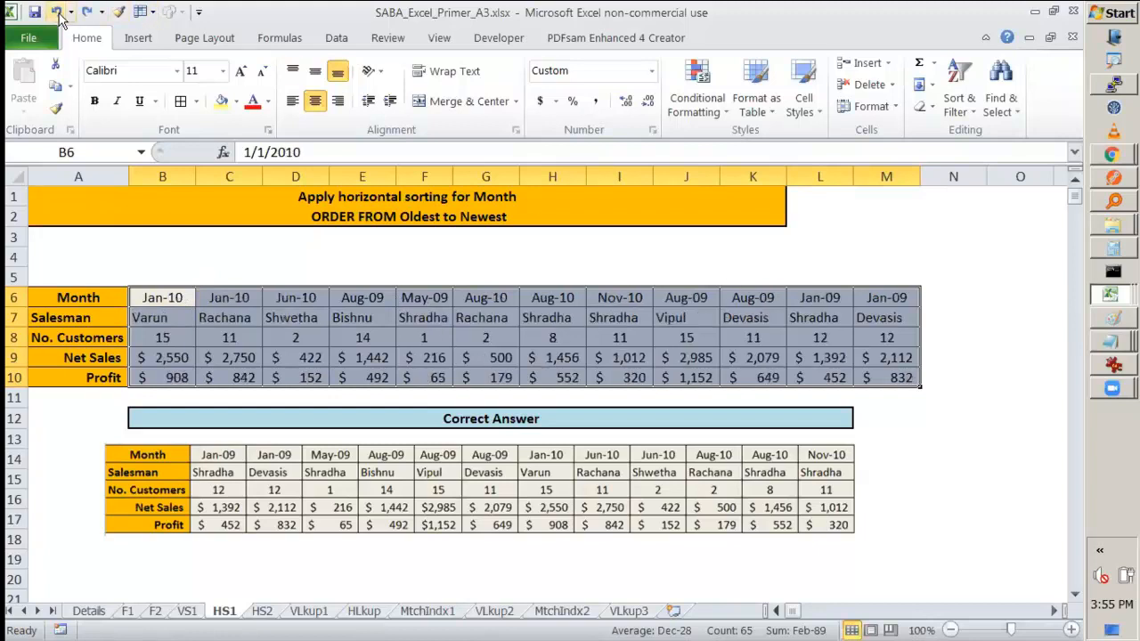
left_click(85, 13)
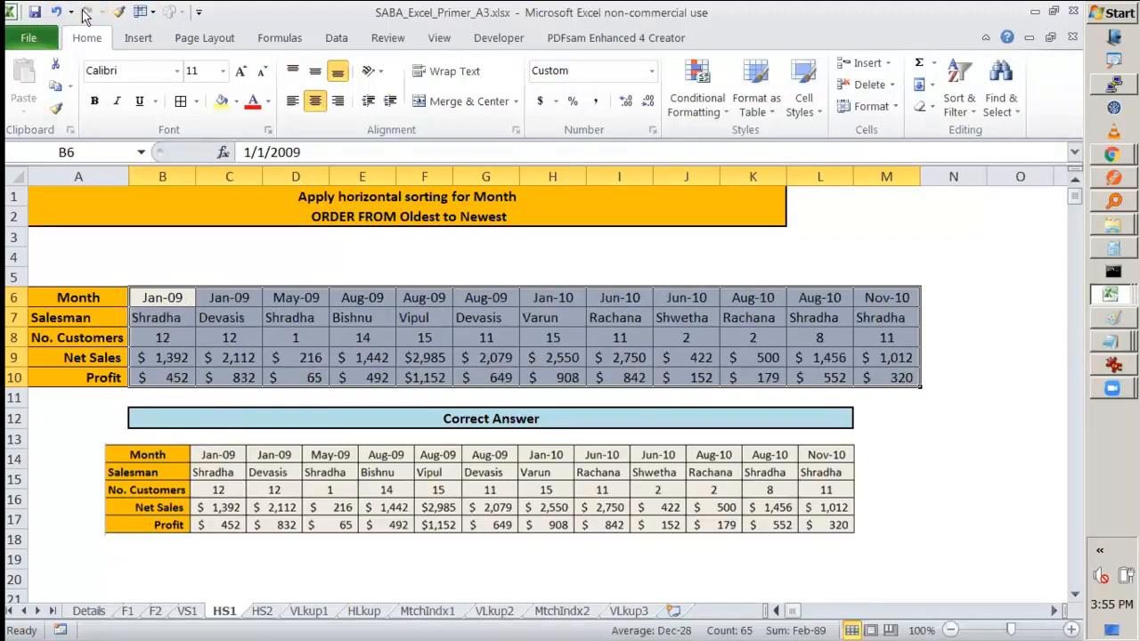
left_click(56, 13)
left_click(86, 13)
- Add a second sort level on Row 7 values, A to Z, below the Row 6 level and apply it to B6:M10
left_click(957, 98)
left_click(944, 184)
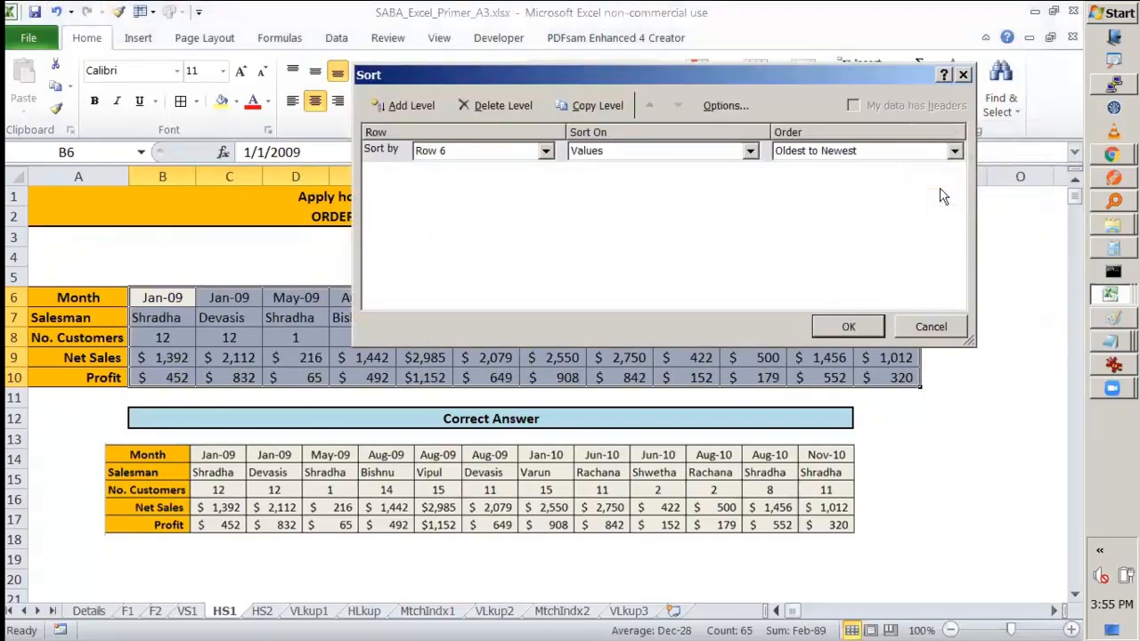
left_click(424, 107)
left_click_drag(580, 73, 575, 33)
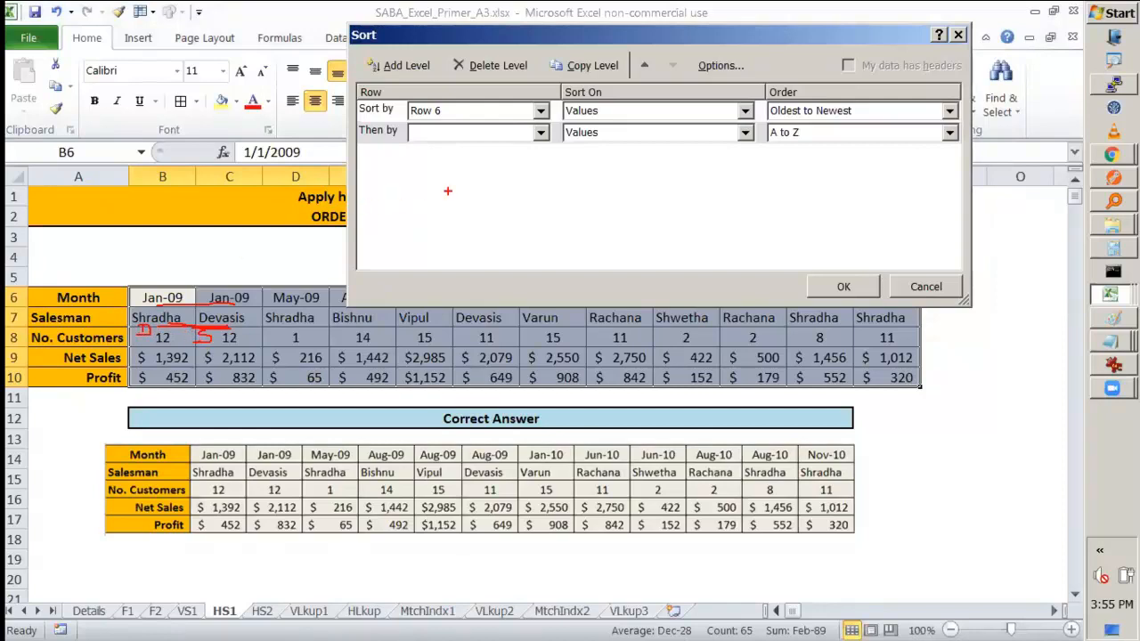
left_click(475, 134)
left_click(470, 164)
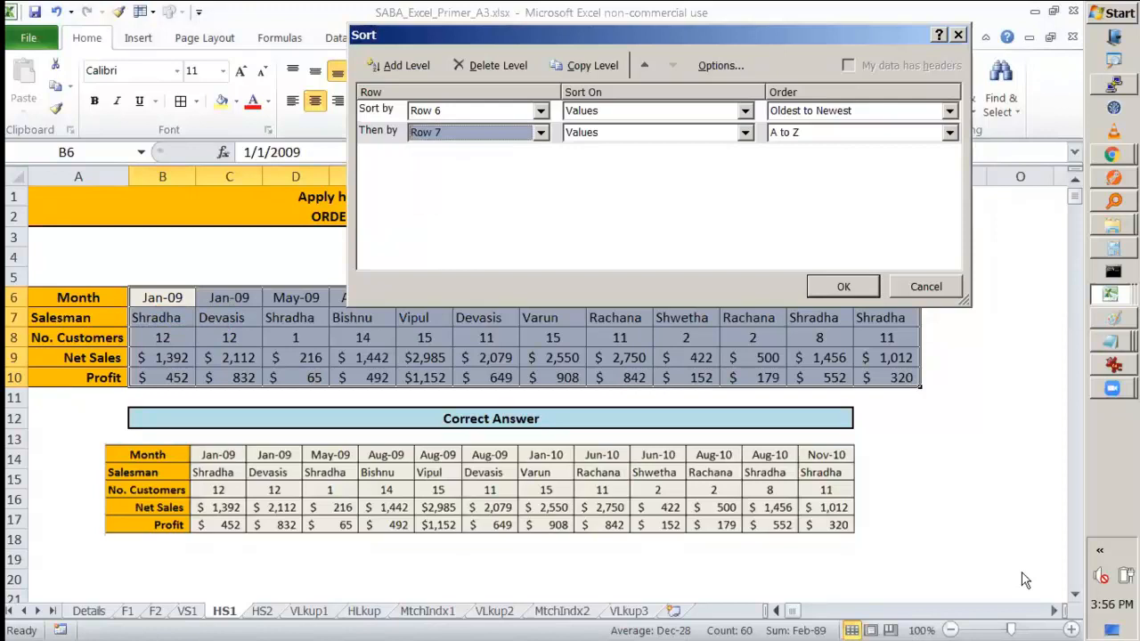
left_click(732, 373)
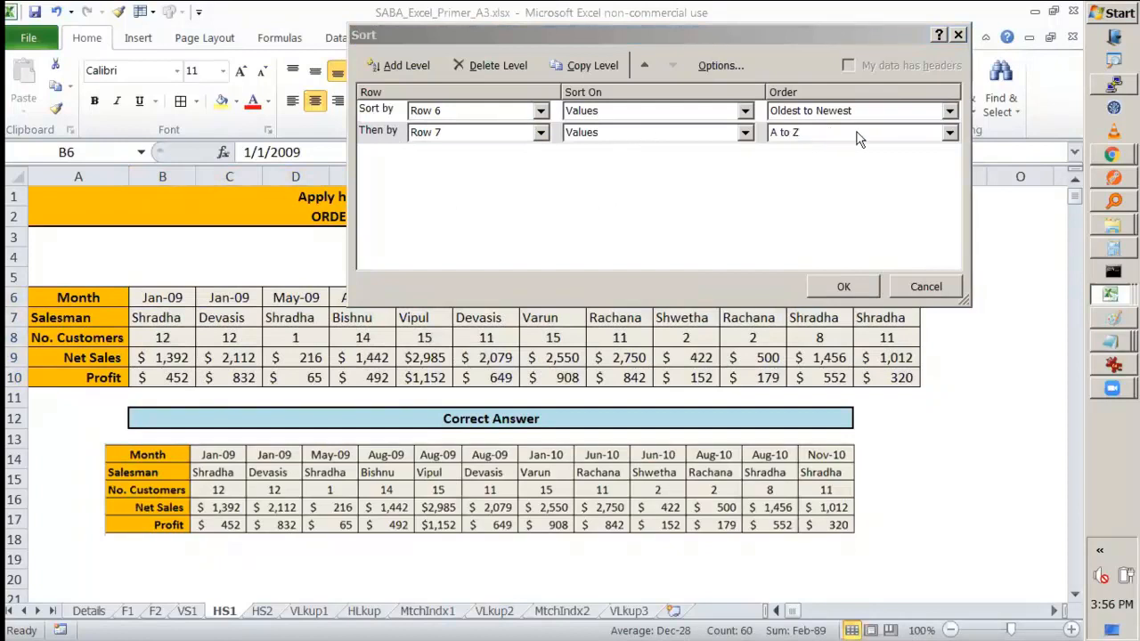
left_click(839, 286)
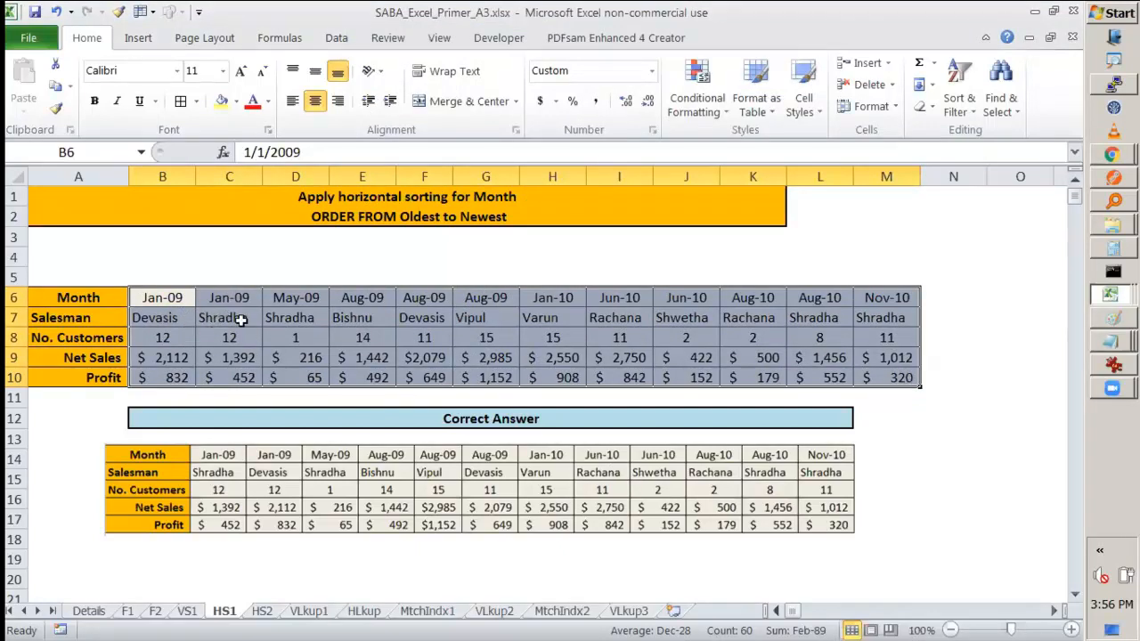
- Check the month, salesman and figures in the first data column of the sorted table
left_click(167, 303)
left_click(164, 335)
left_click(166, 361)
left_click(168, 313)
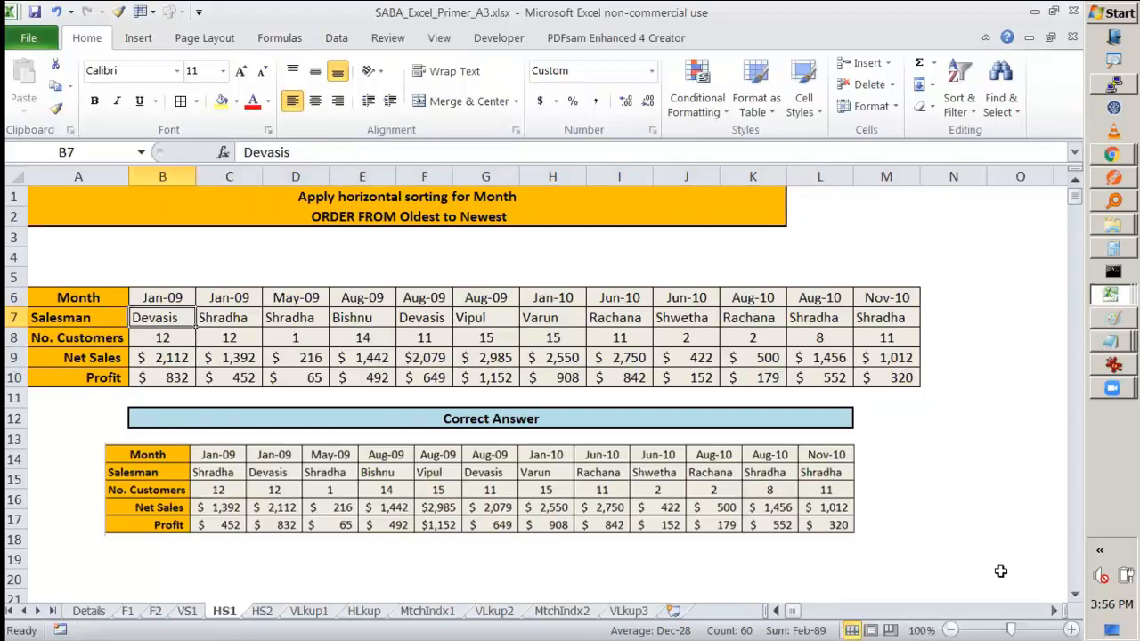
key("alt+Tab")
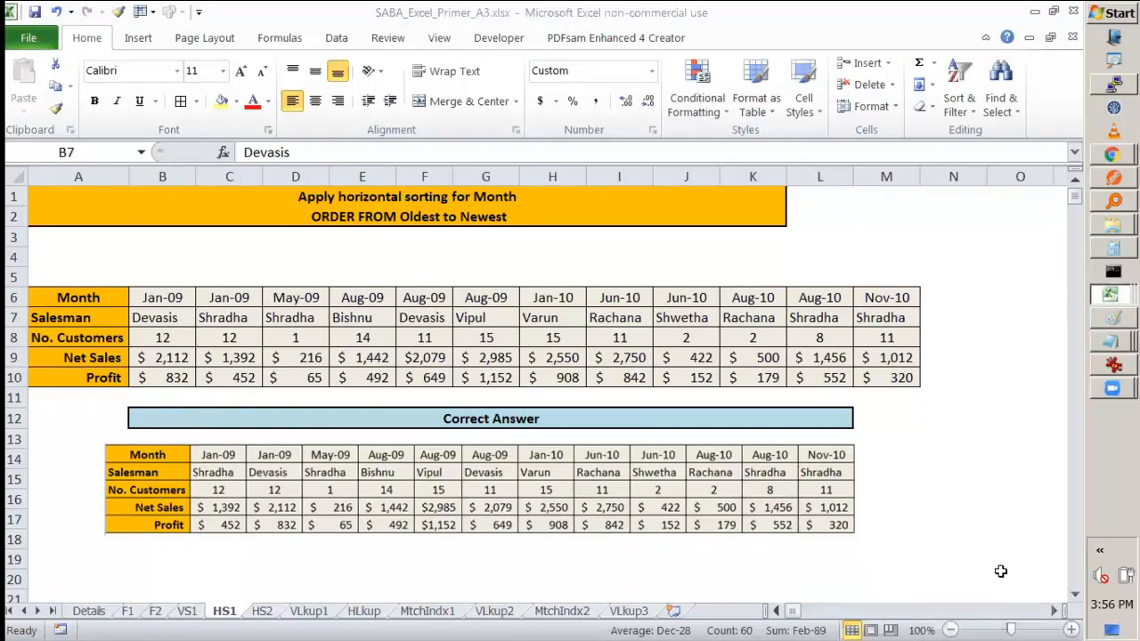
left_click(781, 345)
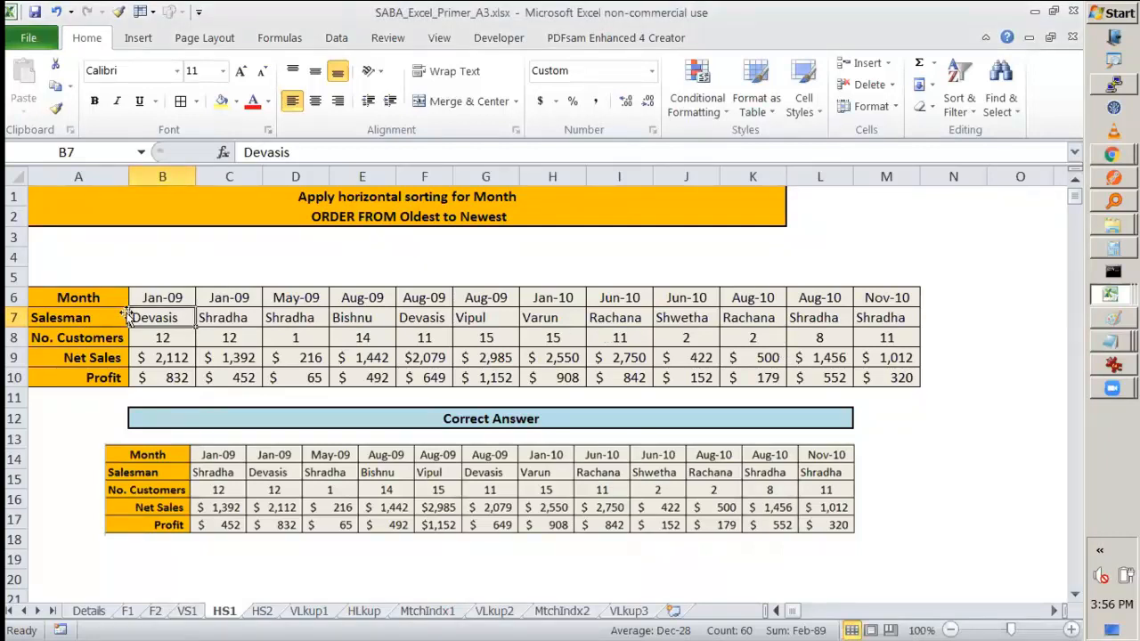
- Select the data range B6:M10 without its label column to review the area covered by the horizontal sort
left_click_drag(161, 295, 888, 374)
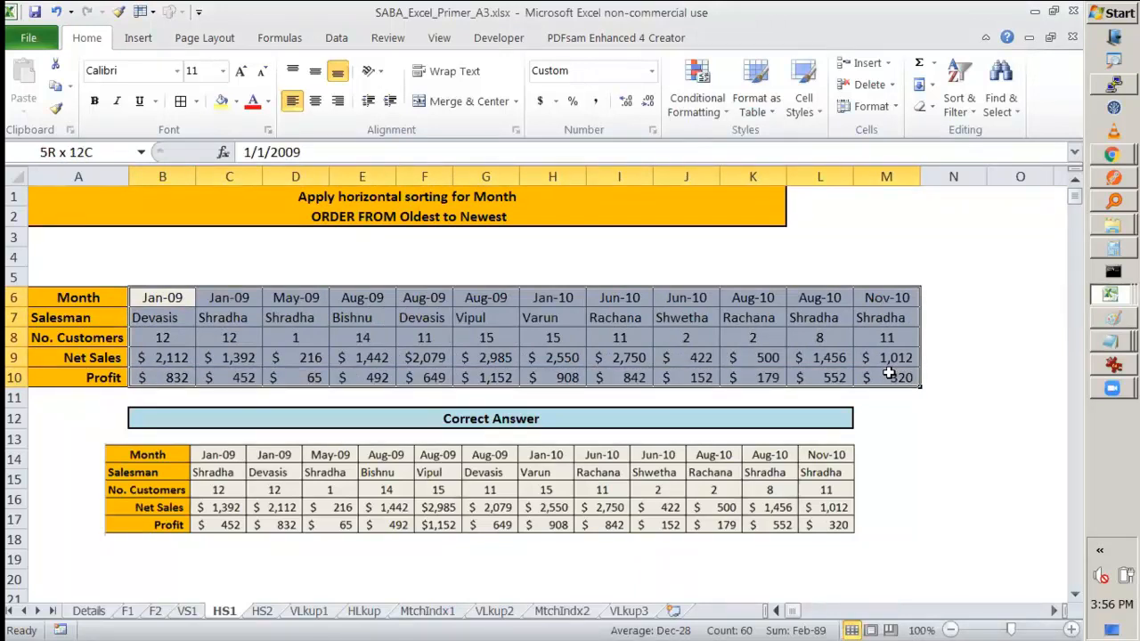
left_click_drag(888, 374, 395, 363)
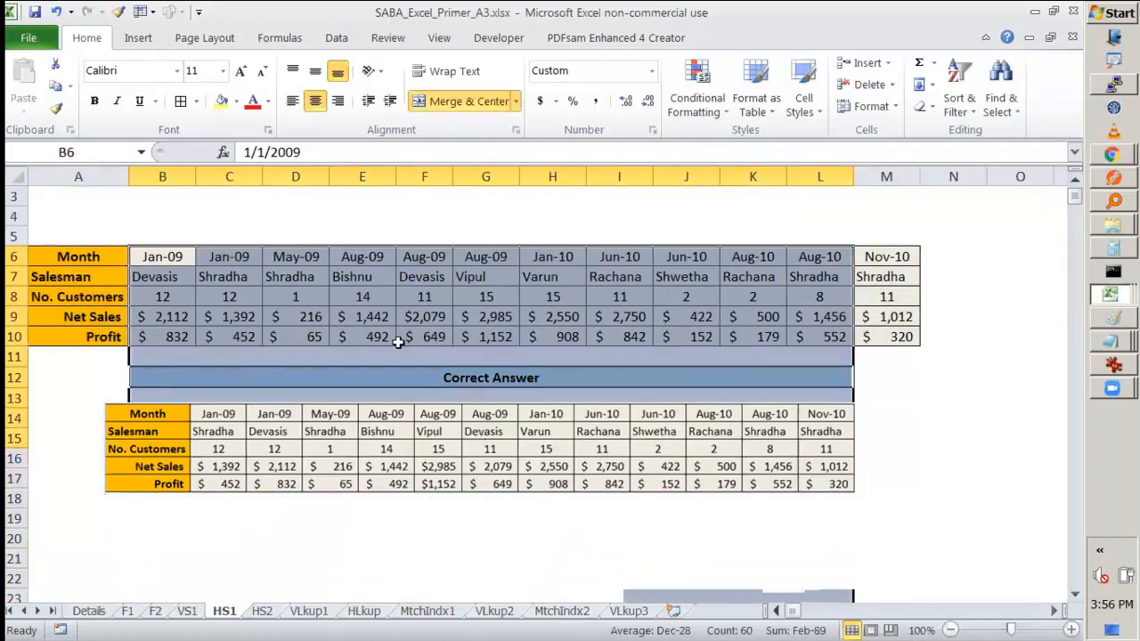
left_click(420, 319)
scroll(397, 384, "up", 1)
- Review the vertically arranged table on sheet VS1 and draw a downward arrow along its Month column
left_click(189, 613)
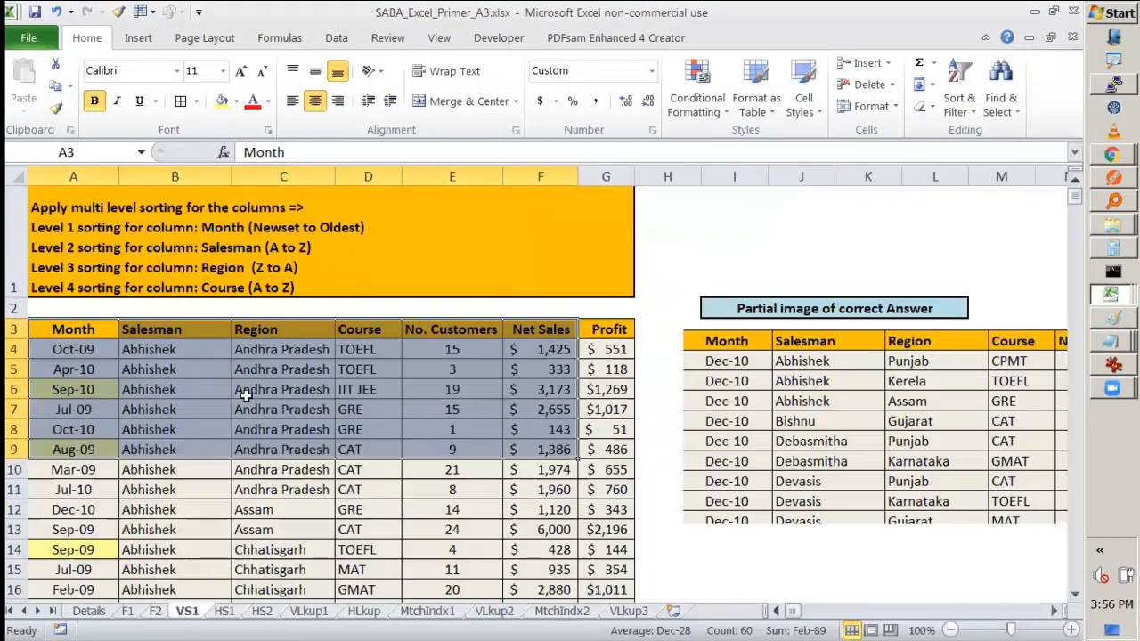
left_click(298, 443)
left_click_drag(78, 338, 608, 489)
left_click(608, 489)
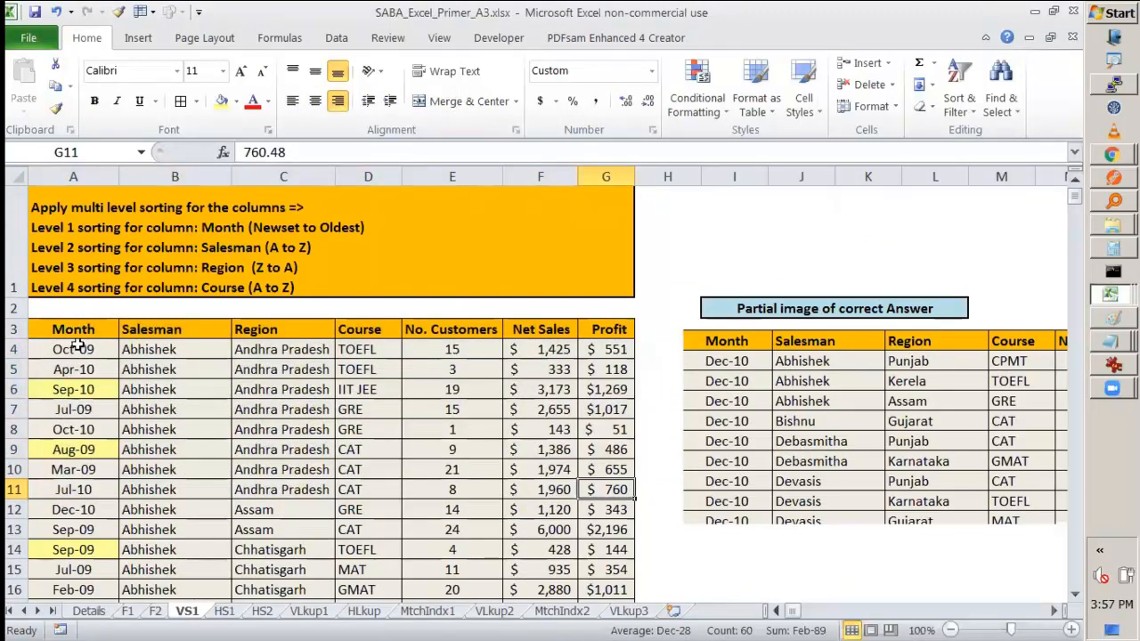
key("ctrl+2")
mouse_move(105, 320)
left_mouse_down()
mouse_move(105, 411)
mouse_move(91, 409)
left_mouse_up()
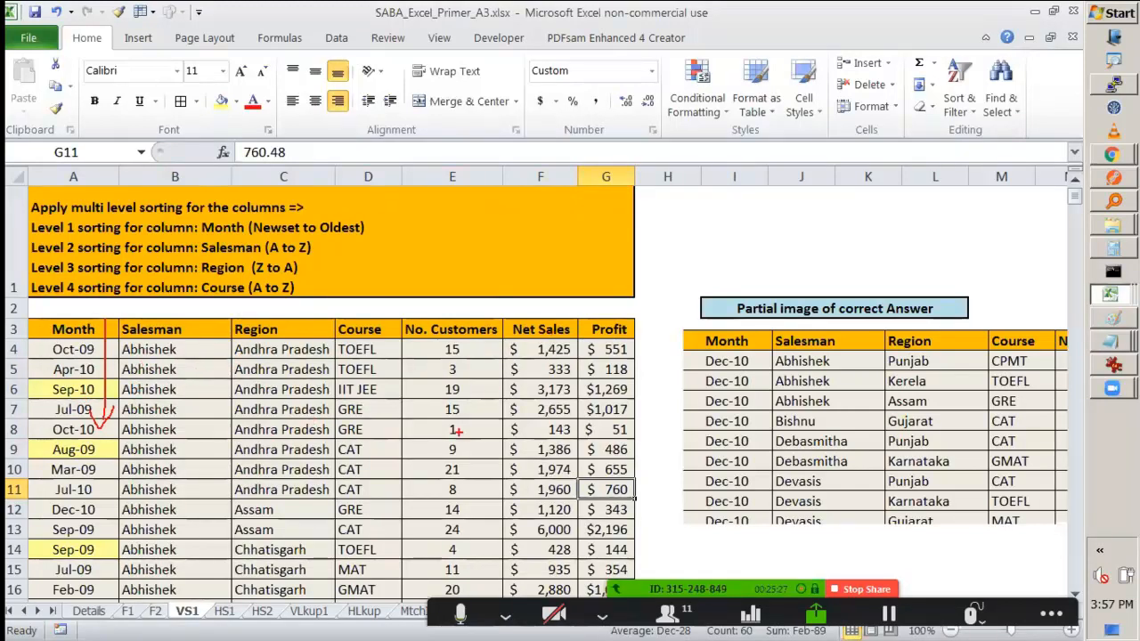
- Compare the horizontal table layout on sheet HS1 with the vertical one on VS1, ending on HS1
left_click(222, 611)
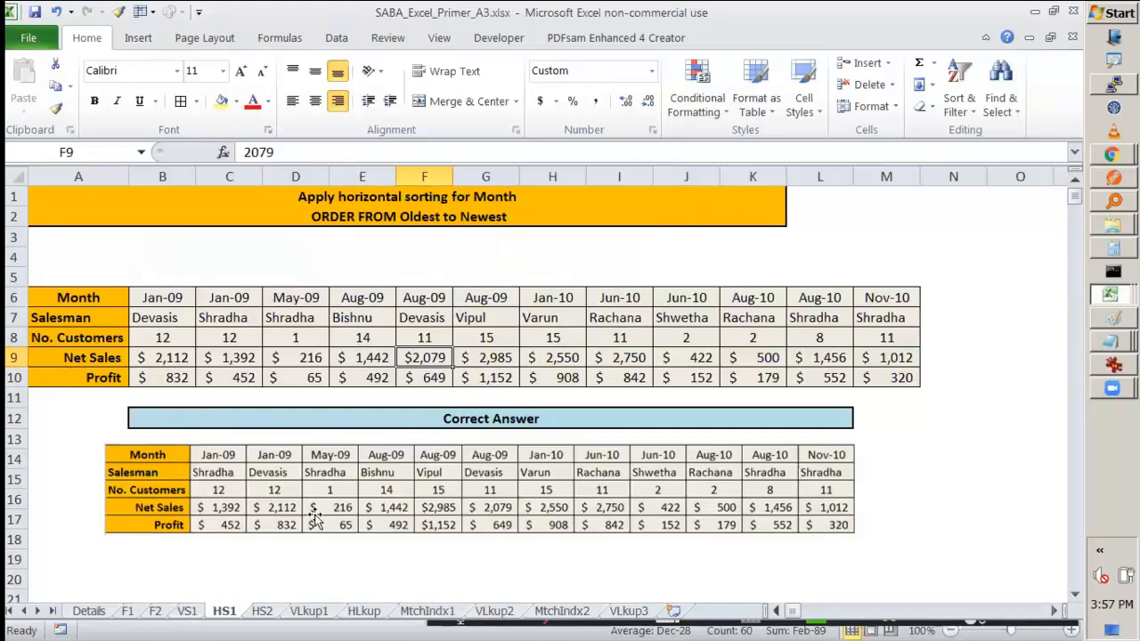
left_click(187, 610)
left_click(233, 615)
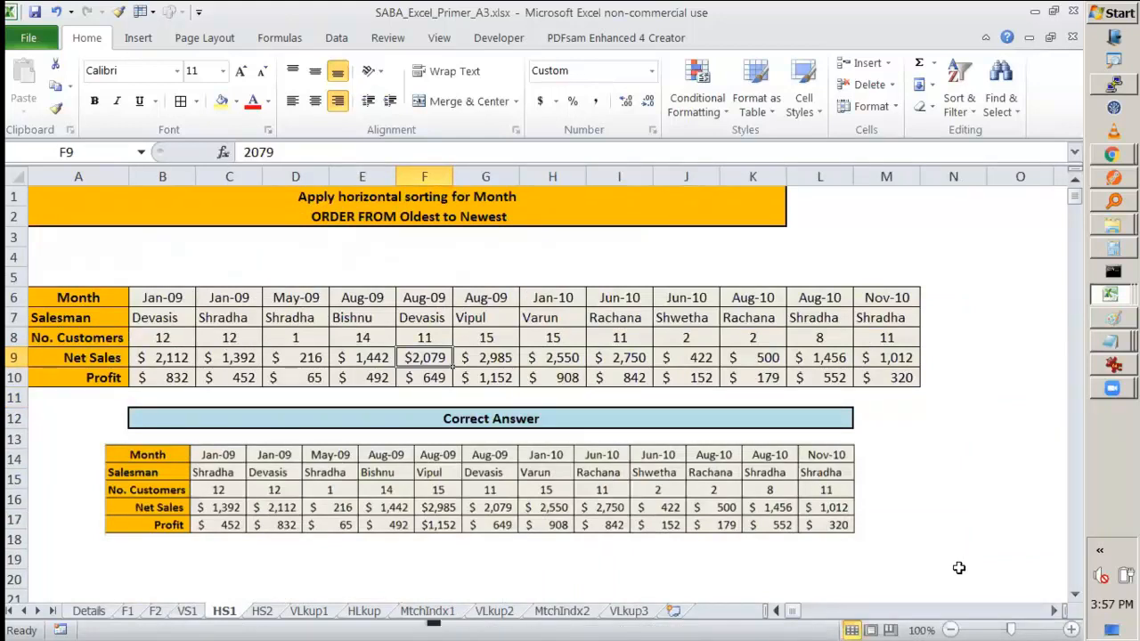
- Open the custom sort options for the HS1 table and compare the top-to-bottom and left-to-right orientations, leaving left to right chosen
left_click(729, 203)
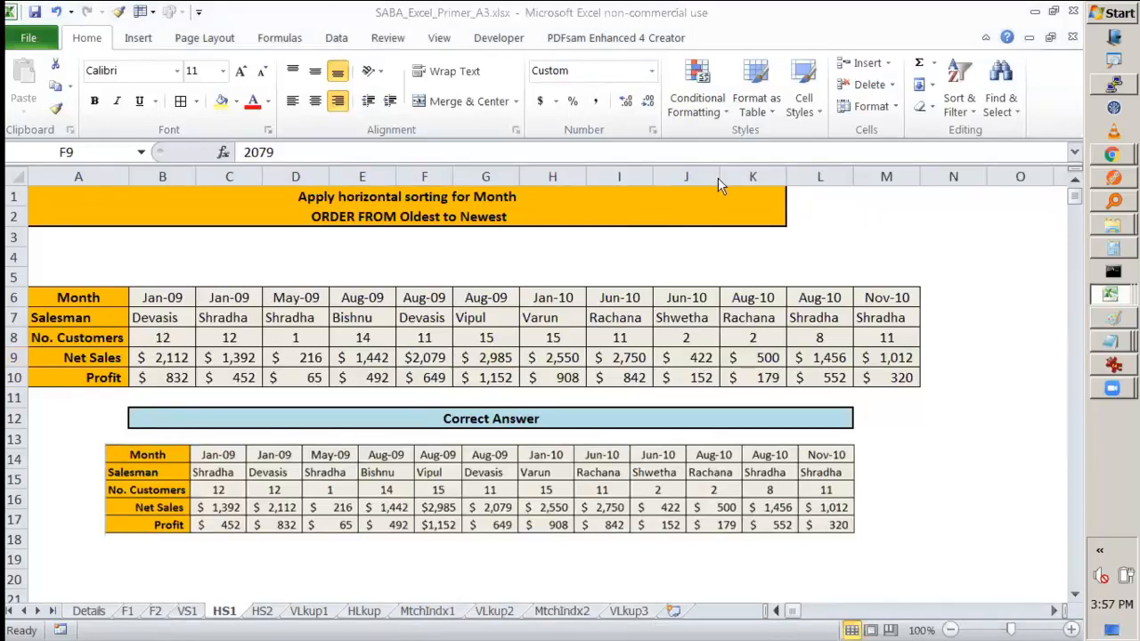
left_click(959, 89)
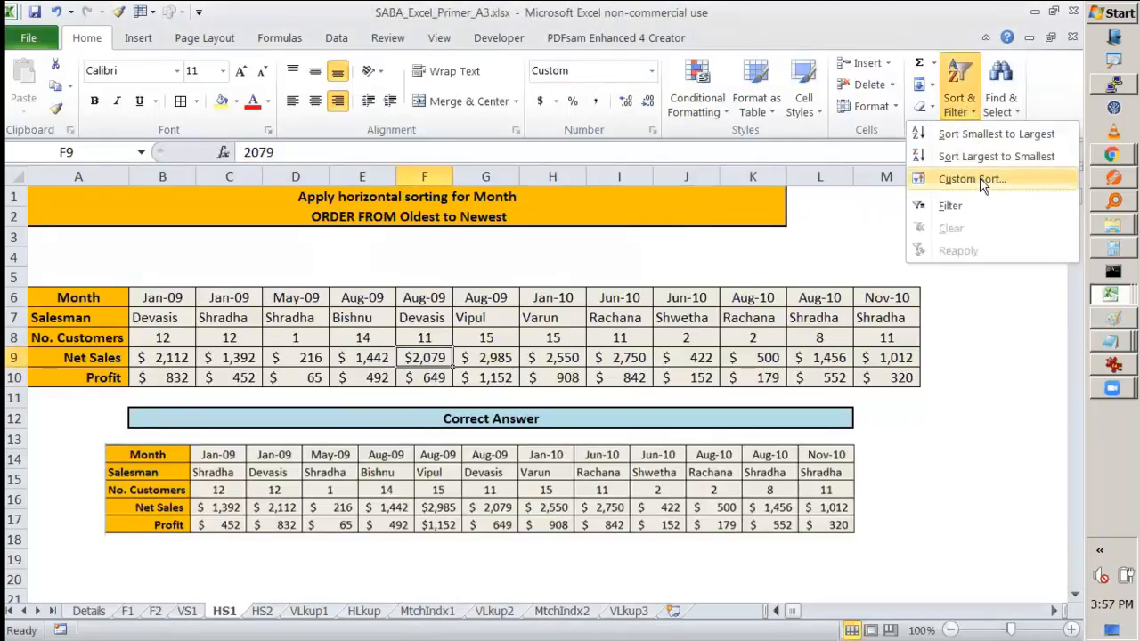
left_click(979, 179)
left_click(713, 70)
left_click(612, 158)
left_click(613, 179)
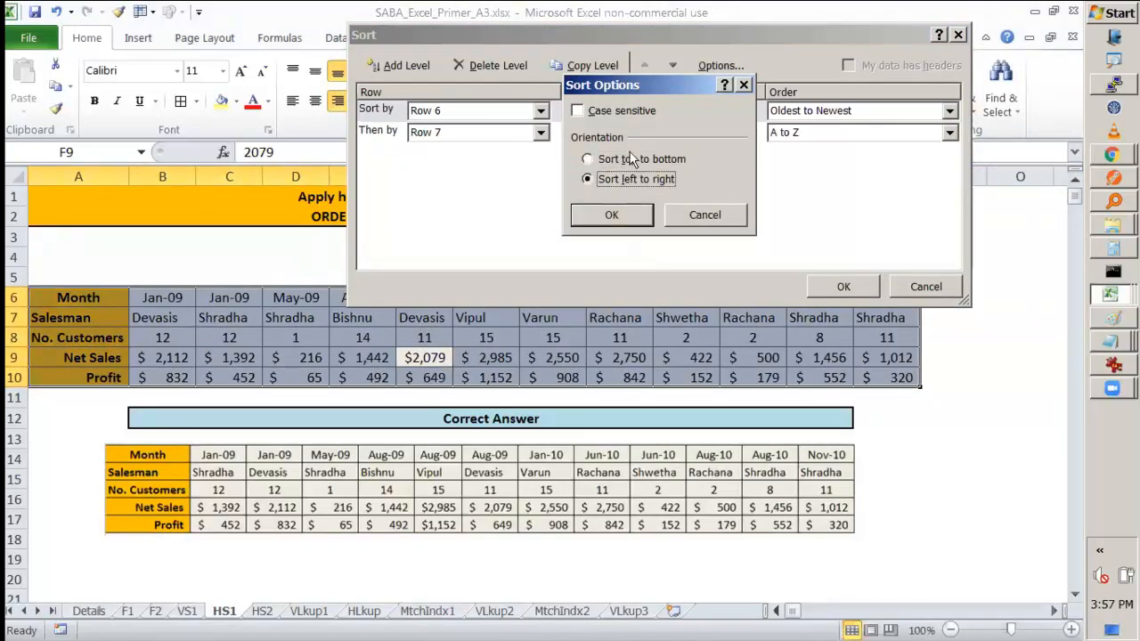